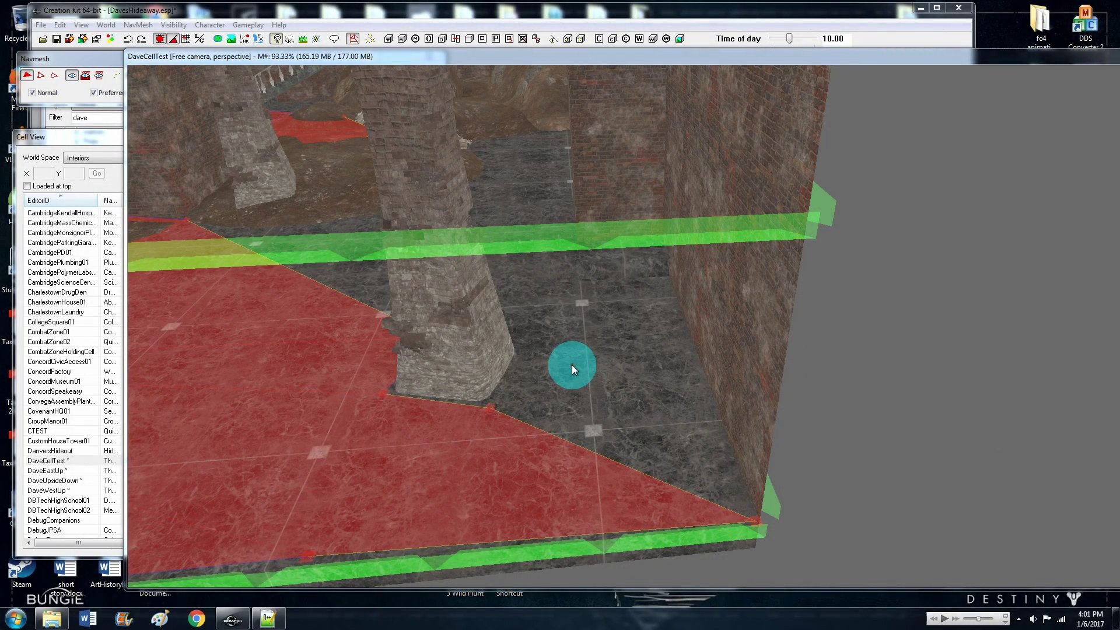
Examine the floor area without navmesh between the stone pillar and the brick wall from several angles
{"action": "scroll", "coordinate": [620, 385], "scroll_direction": "up", "scroll_amount": 3}
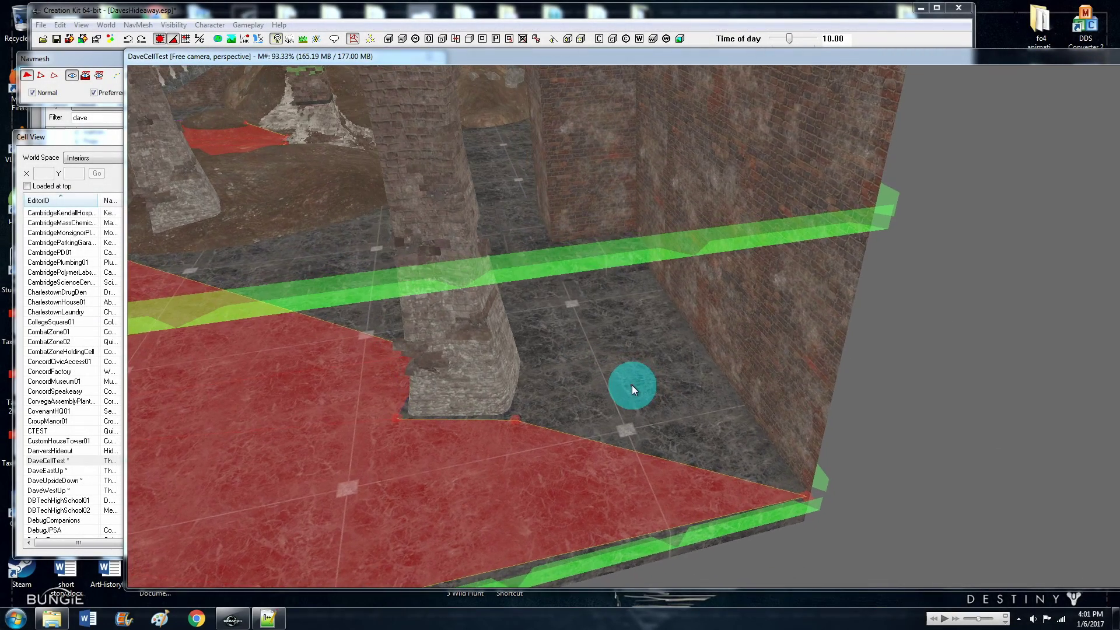
{"action": "scroll", "coordinate": [669, 400], "scroll_direction": "up", "scroll_amount": 3}
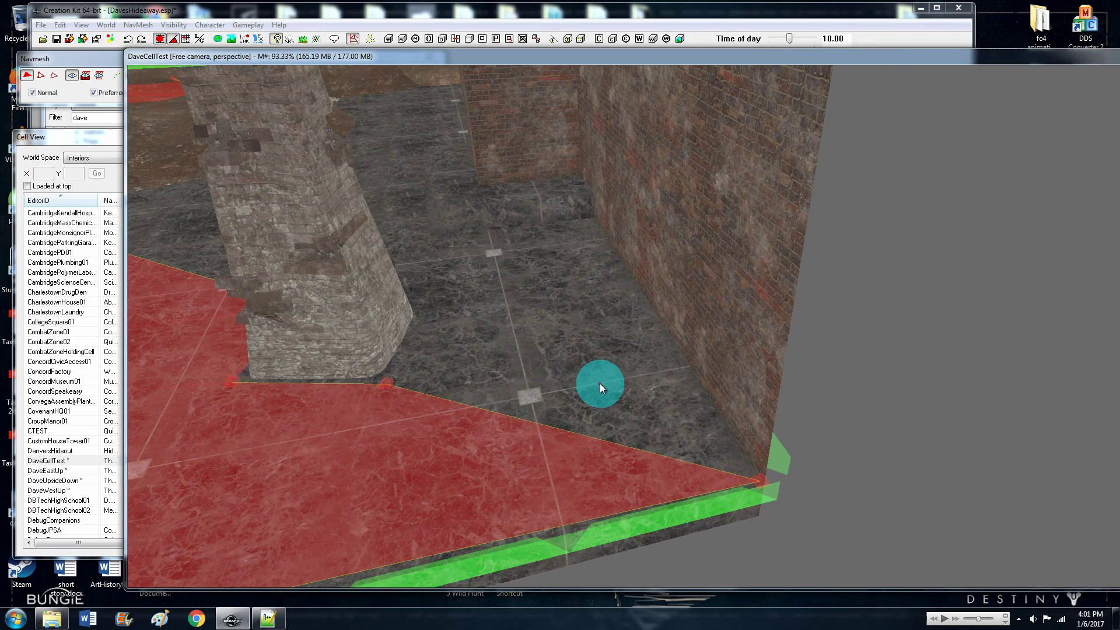
{"action": "middle_click_drag", "start_coordinate": [599, 383], "coordinate": [607, 383]}
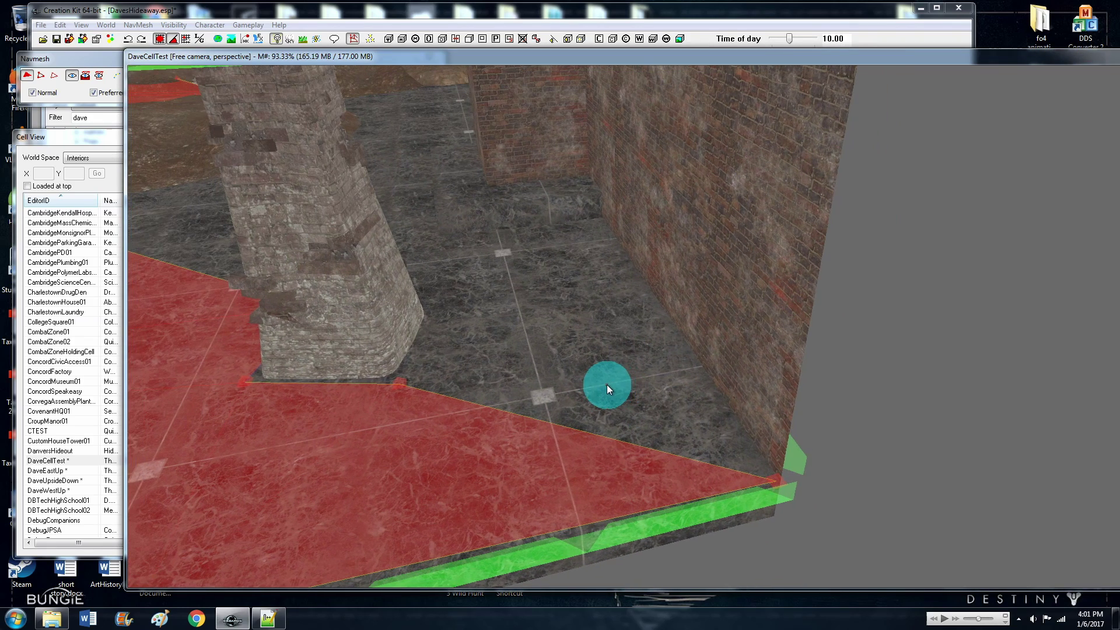
{"action": "middle_click_drag", "start_coordinate": [708, 367], "coordinate": [655, 366], "text": "shift"}
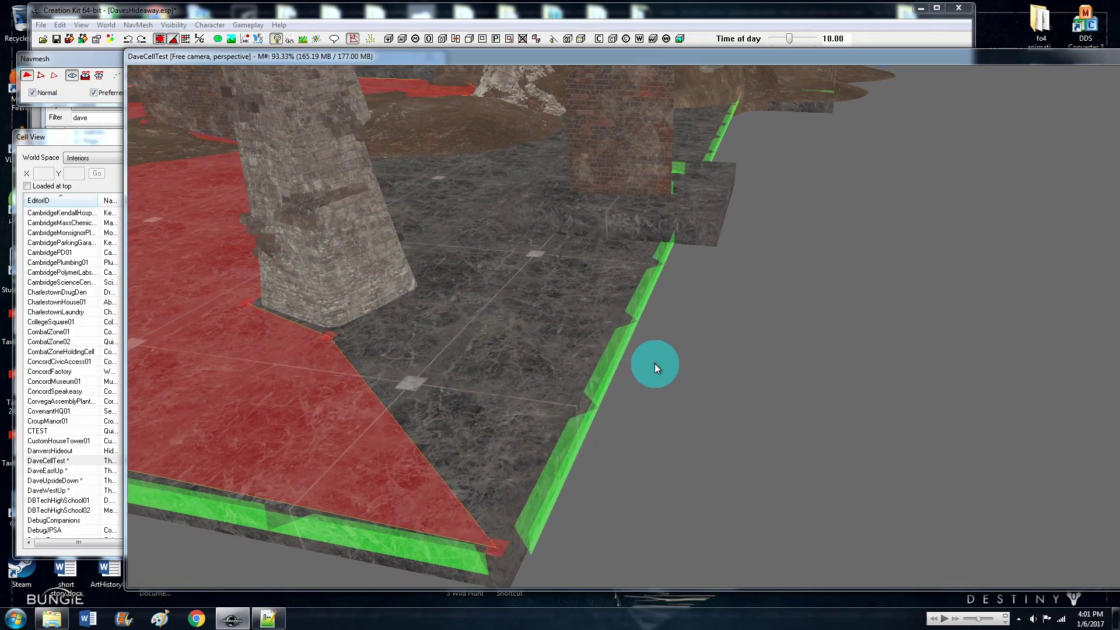
{"action": "middle_click_drag", "start_coordinate": [477, 357], "coordinate": [543, 358], "text": "shift"}
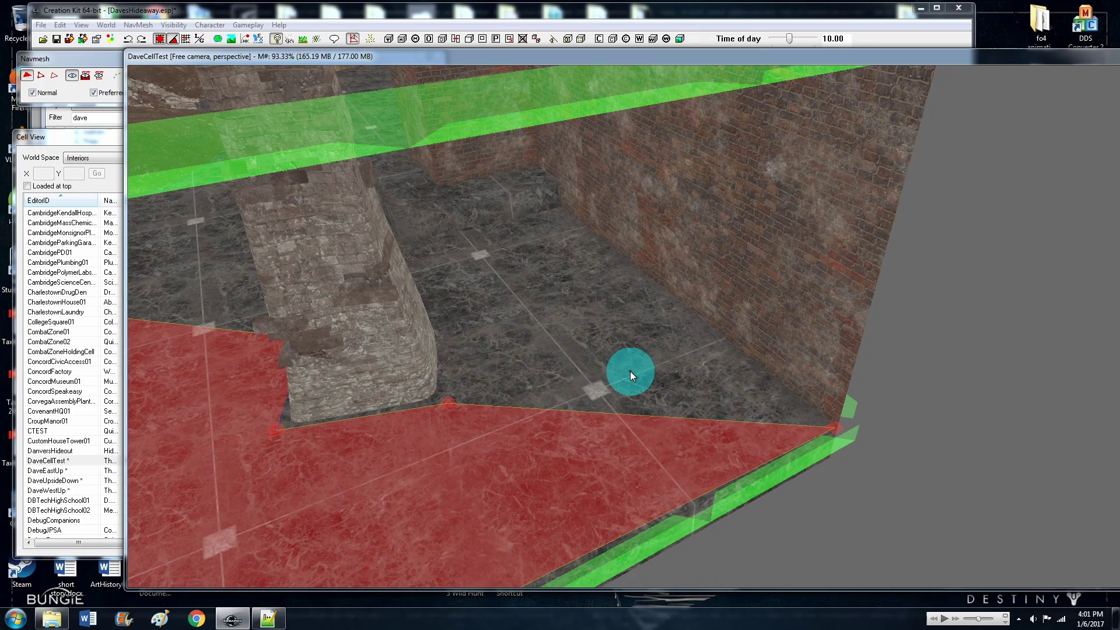
{"action": "middle_click_drag", "start_coordinate": [614, 372], "coordinate": [604, 375]}
{"action": "scroll", "coordinate": [495, 407], "scroll_direction": "up", "scroll_amount": 3}
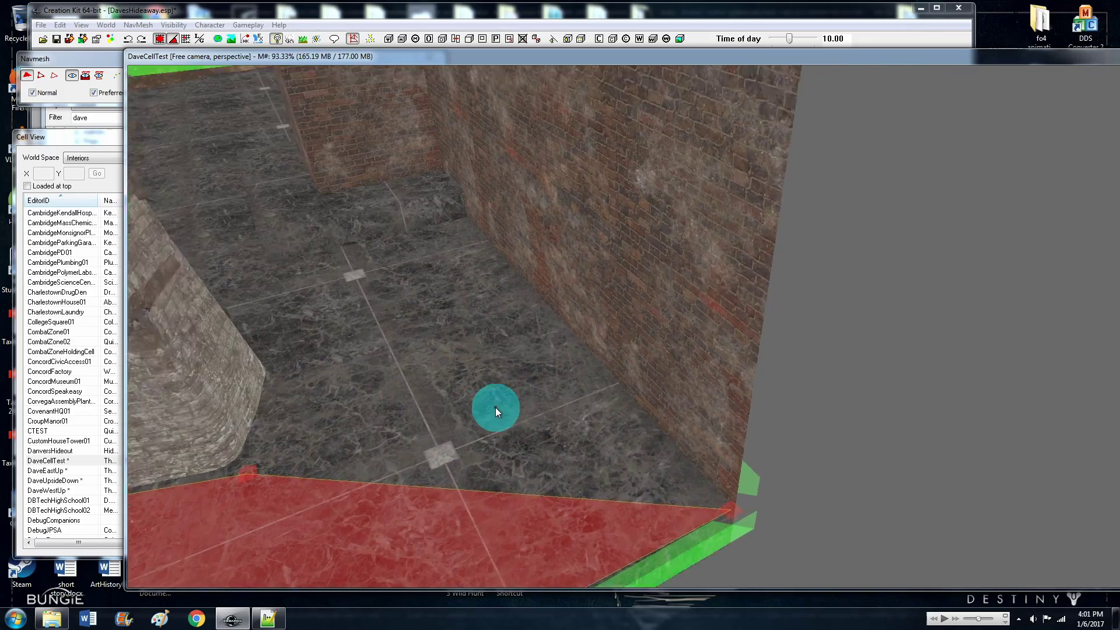
{"action": "mouse_move", "coordinate": [495, 407]}
{"action": "middle_mouse_down"}
{"action": "mouse_move", "coordinate": [530, 402]}
{"action": "mouse_move", "coordinate": [499, 406]}
{"action": "middle_mouse_up"}
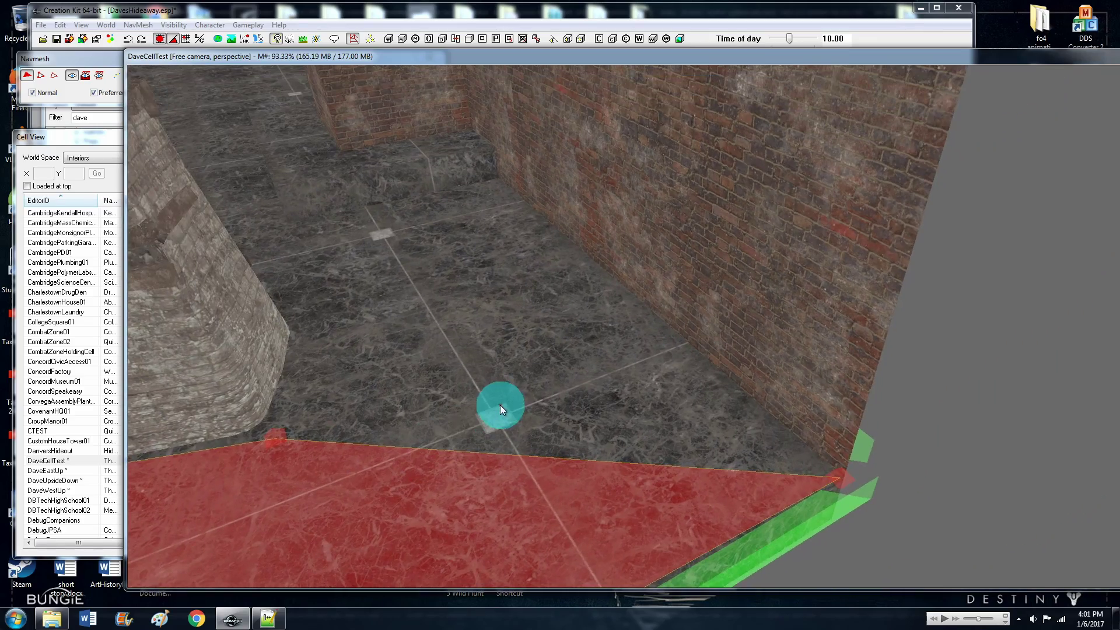
{"action": "scroll", "coordinate": [559, 406], "scroll_direction": "down", "scroll_amount": 2}
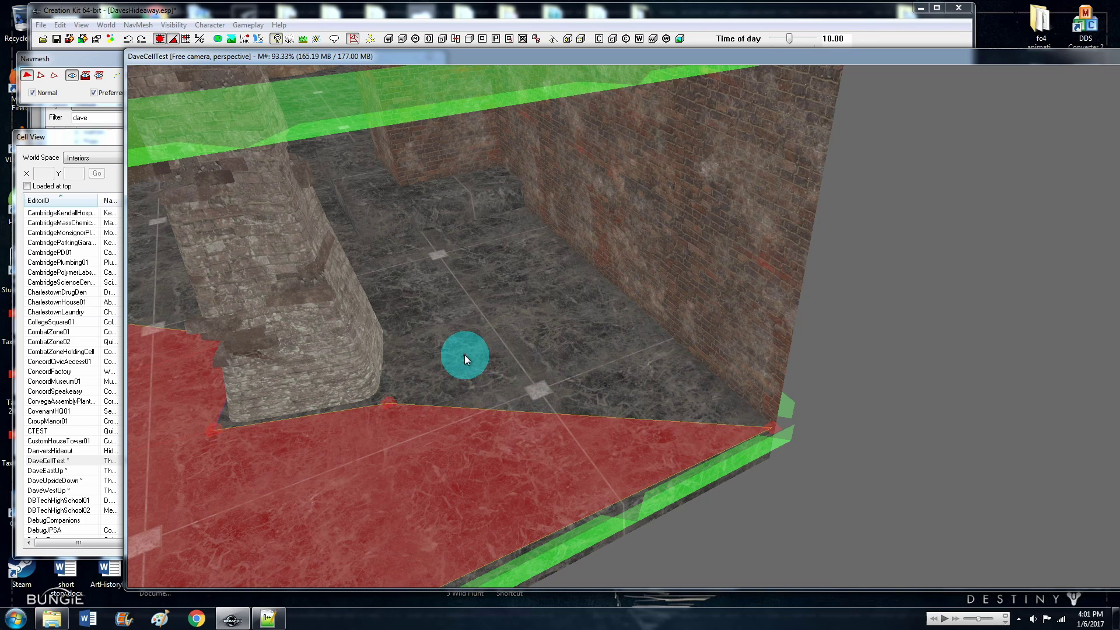
{"action": "scroll", "coordinate": [505, 364], "scroll_direction": "up", "scroll_amount": 2}
{"action": "middle_click_drag", "start_coordinate": [527, 373], "coordinate": [537, 373]}
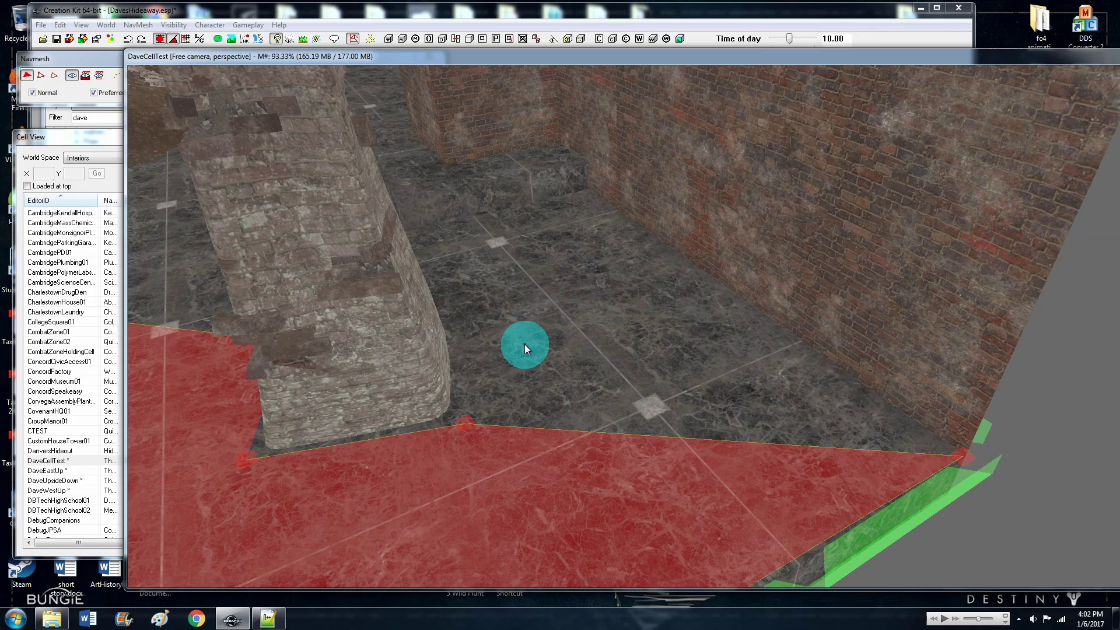
{"action": "middle_click_drag", "start_coordinate": [610, 342], "coordinate": [590, 348], "text": "shift"}
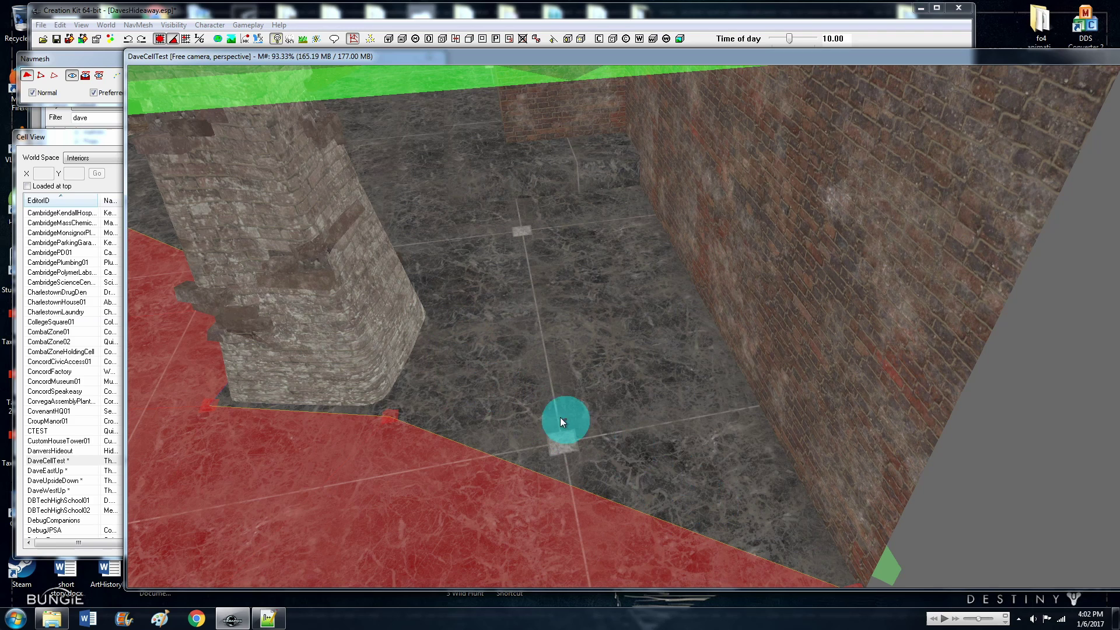
{"action": "middle_click_drag", "start_coordinate": [662, 481], "coordinate": [674, 480], "text": "shift"}
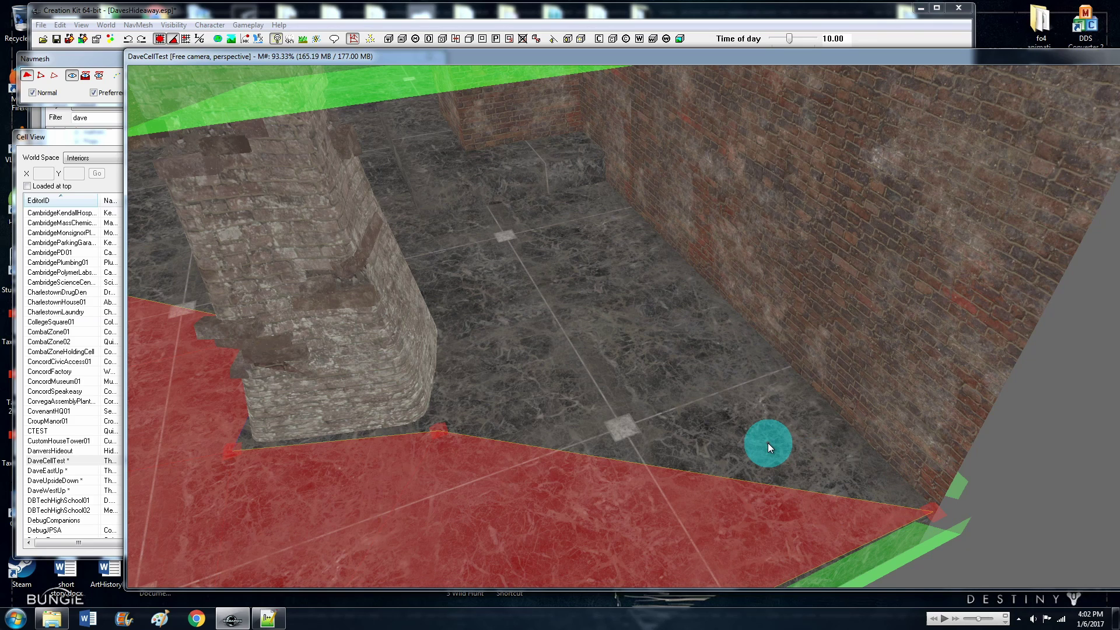
{"action": "middle_click_drag", "start_coordinate": [908, 497], "coordinate": [929, 490], "text": "shift"}
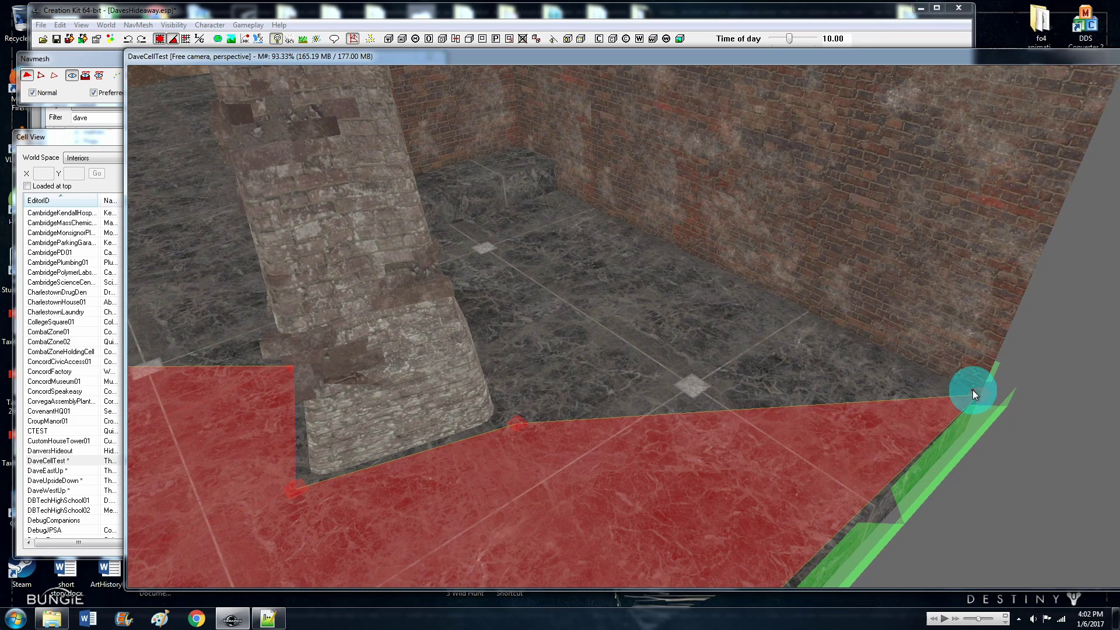
Limit navmesh selection to triangles only and select several navmesh triangles around the pillar's base one at a time
{"action": "left_click", "coordinate": [81, 45]}
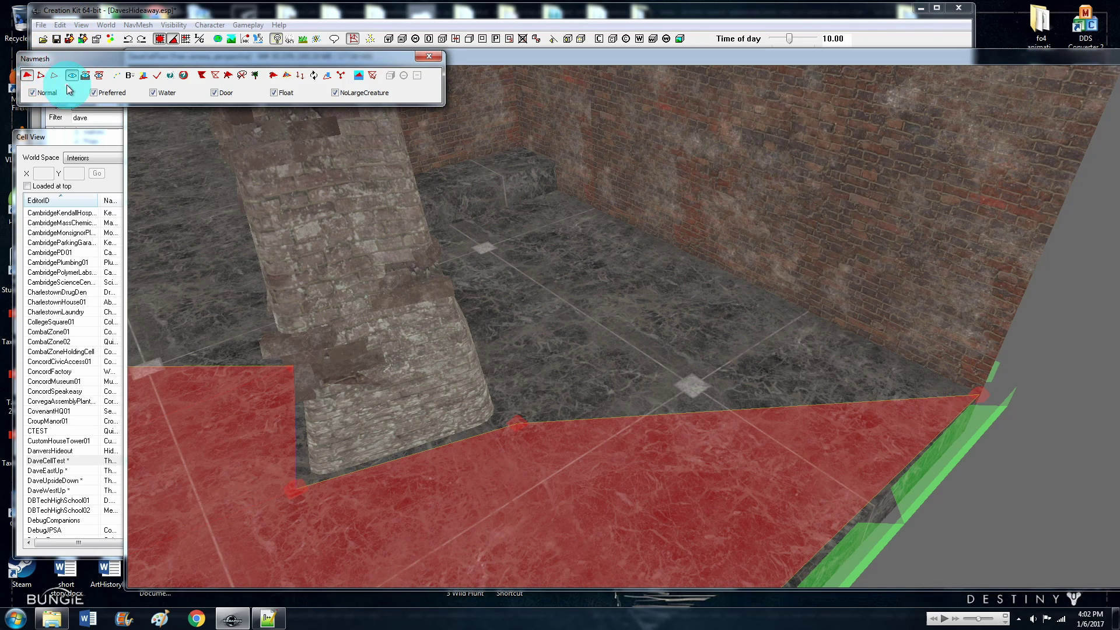
{"action": "left_click", "coordinate": [26, 76]}
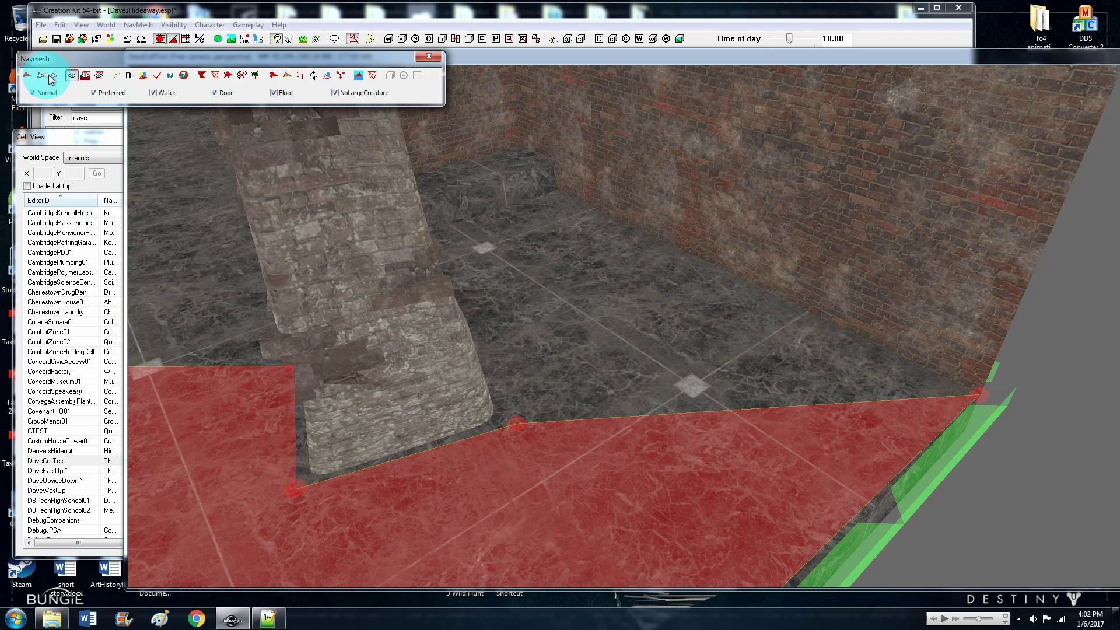
{"action": "left_click", "coordinate": [40, 76]}
{"action": "left_click", "coordinate": [27, 75]}
{"action": "left_click", "coordinate": [711, 476]}
{"action": "left_click", "coordinate": [380, 467]}
{"action": "left_click", "coordinate": [492, 515]}
{"action": "left_click", "coordinate": [188, 402]}
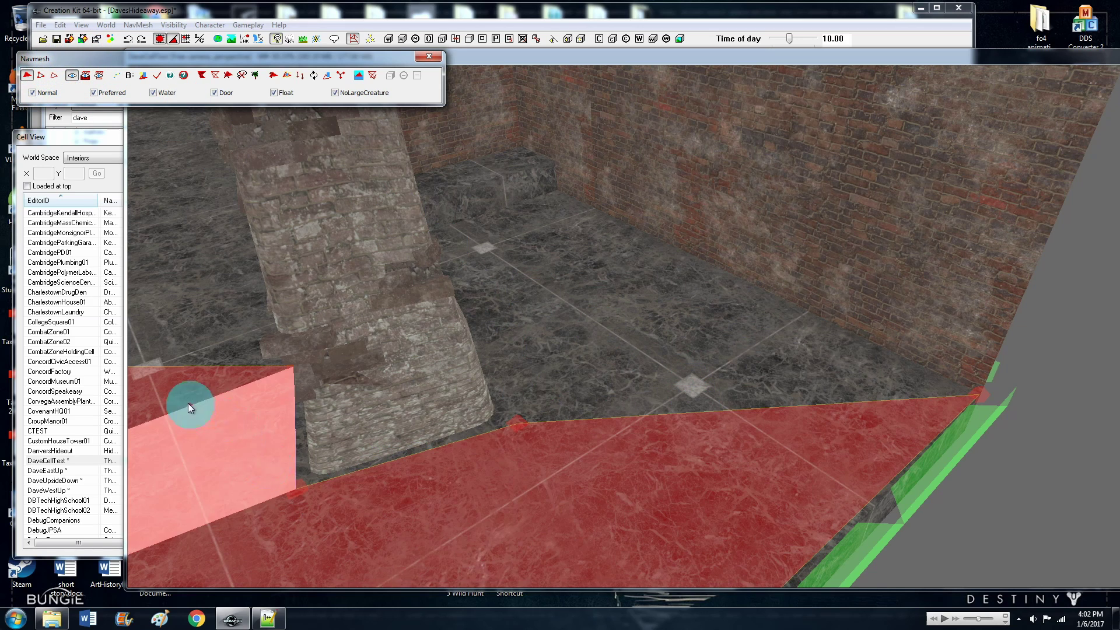
{"action": "left_click", "coordinate": [434, 532]}
{"action": "left_click", "coordinate": [200, 405]}
{"action": "left_click", "coordinate": [807, 492]}
{"action": "left_click", "coordinate": [262, 554]}
{"action": "left_click", "coordinate": [679, 545]}
Limit navmesh selection to vertices only, pick the vertex at the pillar's base corner, and switch to edge-only selection
{"action": "left_click", "coordinate": [110, 50]}
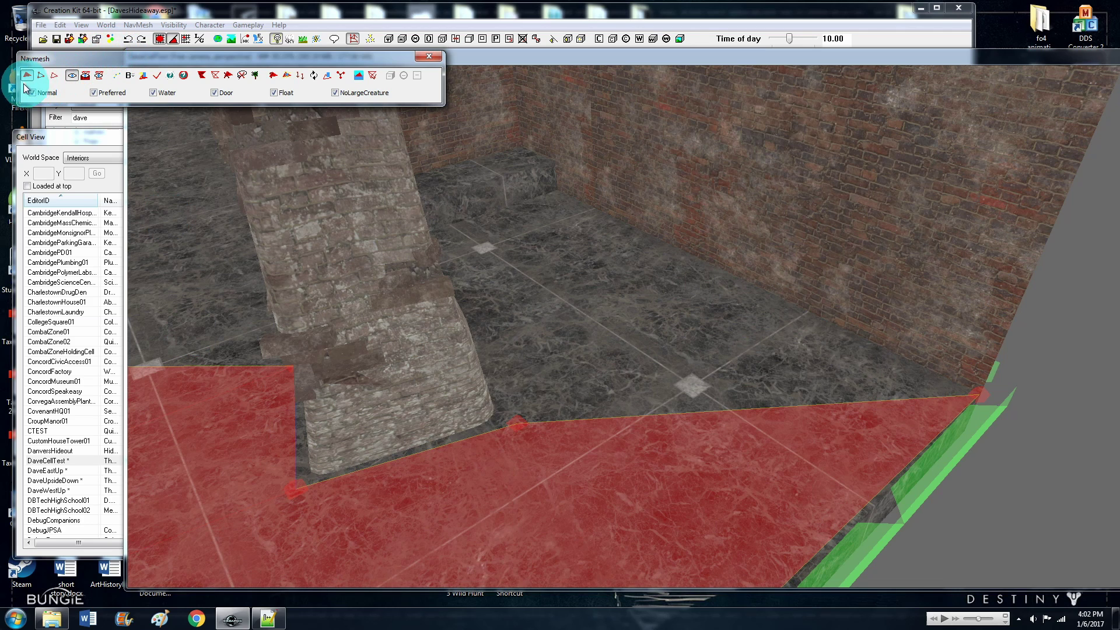
{"action": "left_click", "coordinate": [41, 75]}
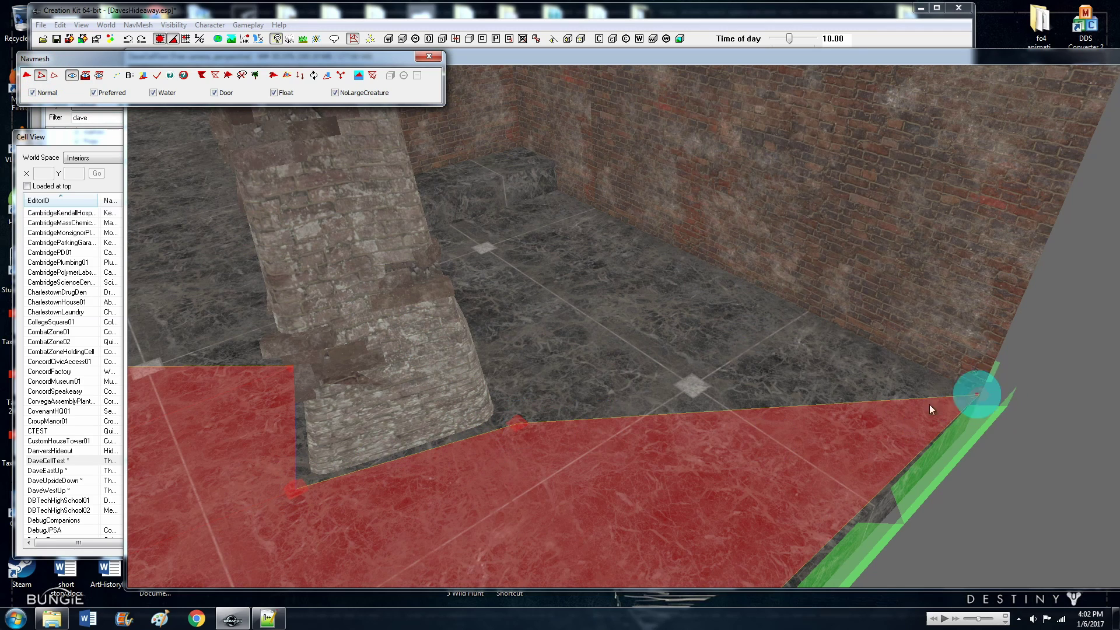
{"action": "left_click", "coordinate": [293, 484]}
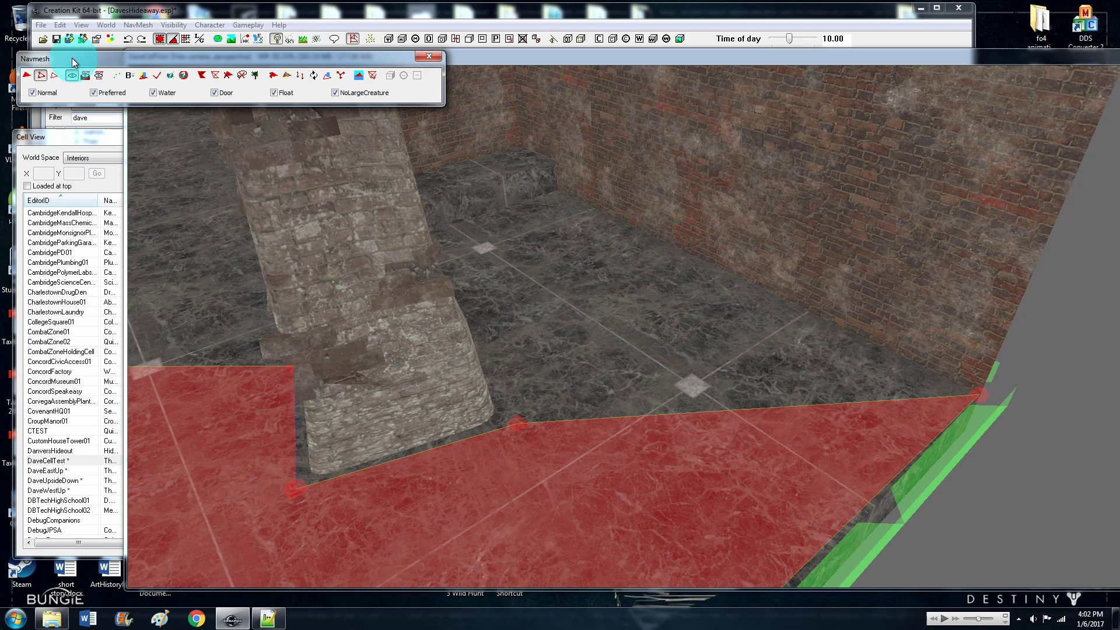
{"action": "left_click", "coordinate": [55, 76]}
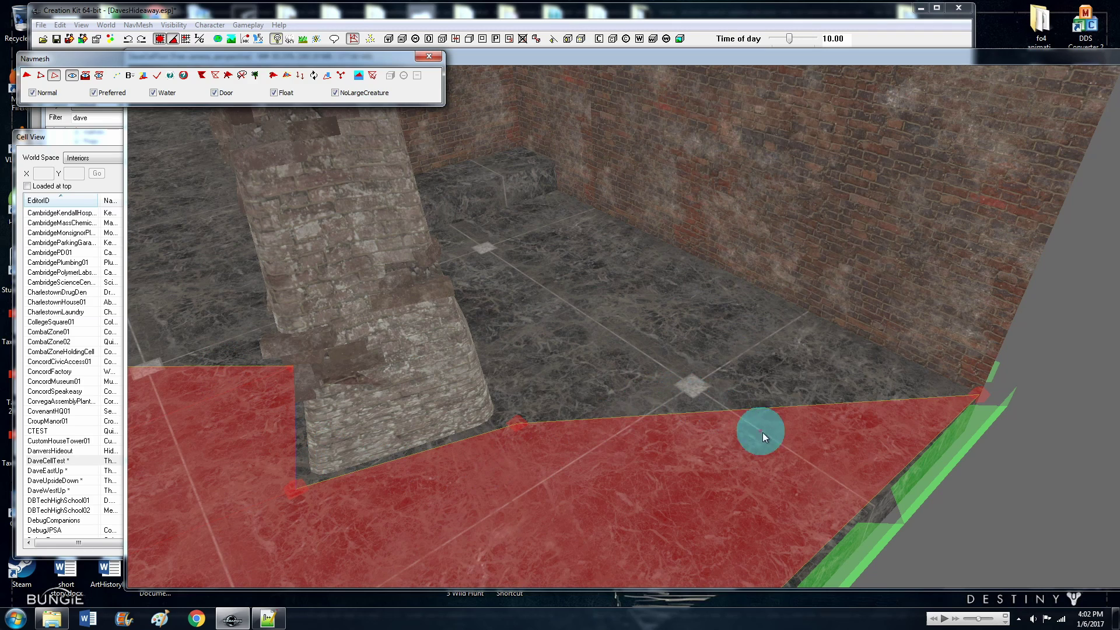
Enable triangle, vertex and edge selection together and try selecting navmesh elements around the pillar's base corner
{"action": "left_click", "coordinate": [27, 76]}
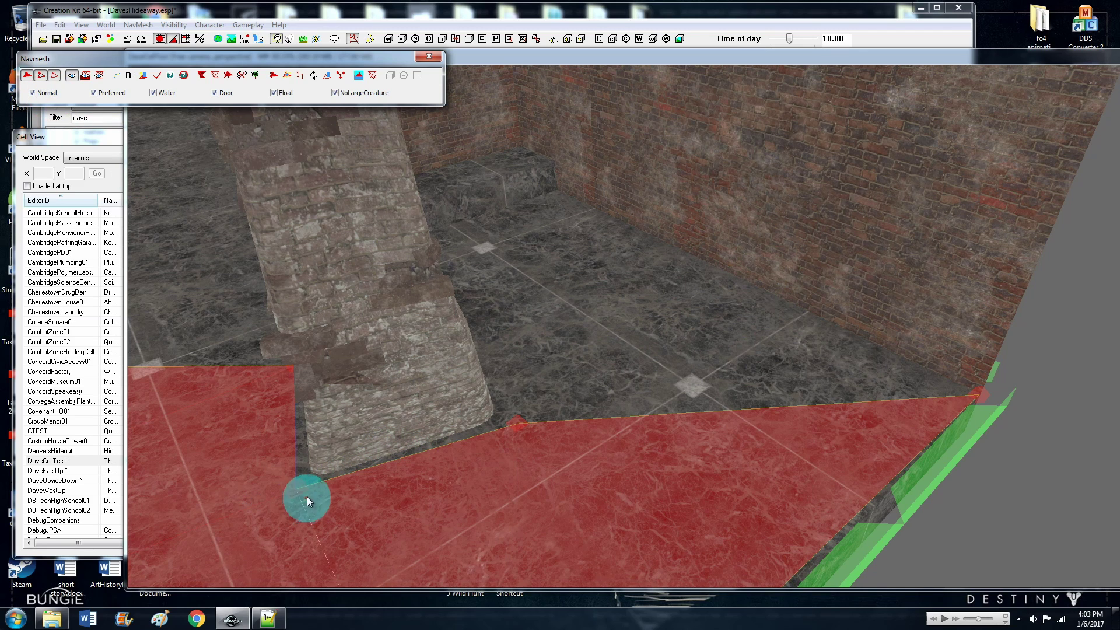
{"action": "left_click", "coordinate": [294, 488]}
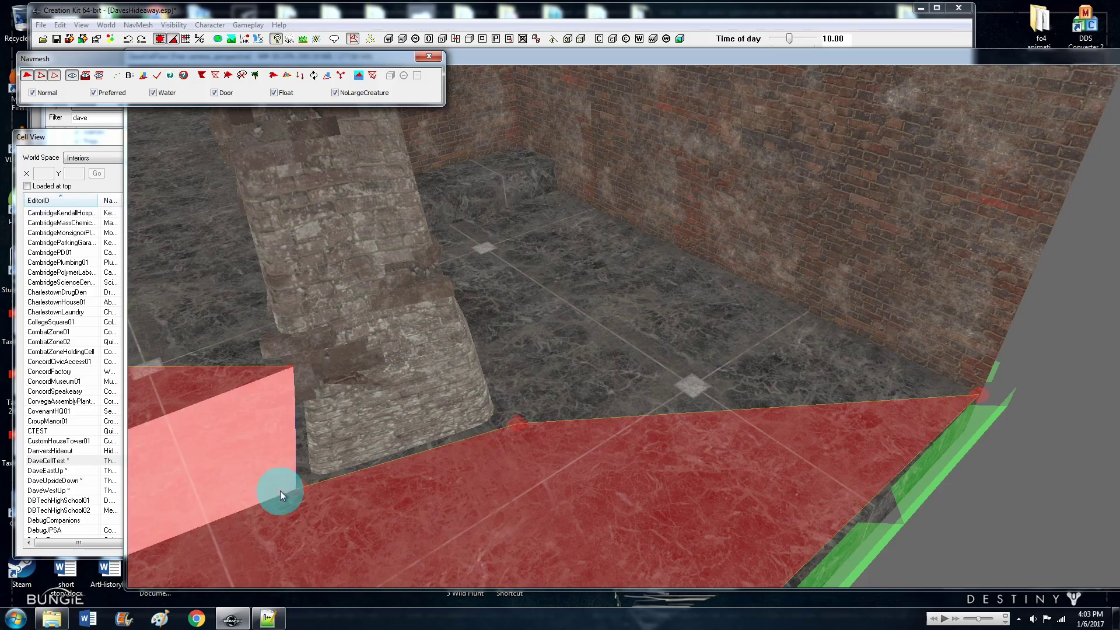
{"action": "middle_click_drag", "start_coordinate": [404, 487], "coordinate": [445, 488]}
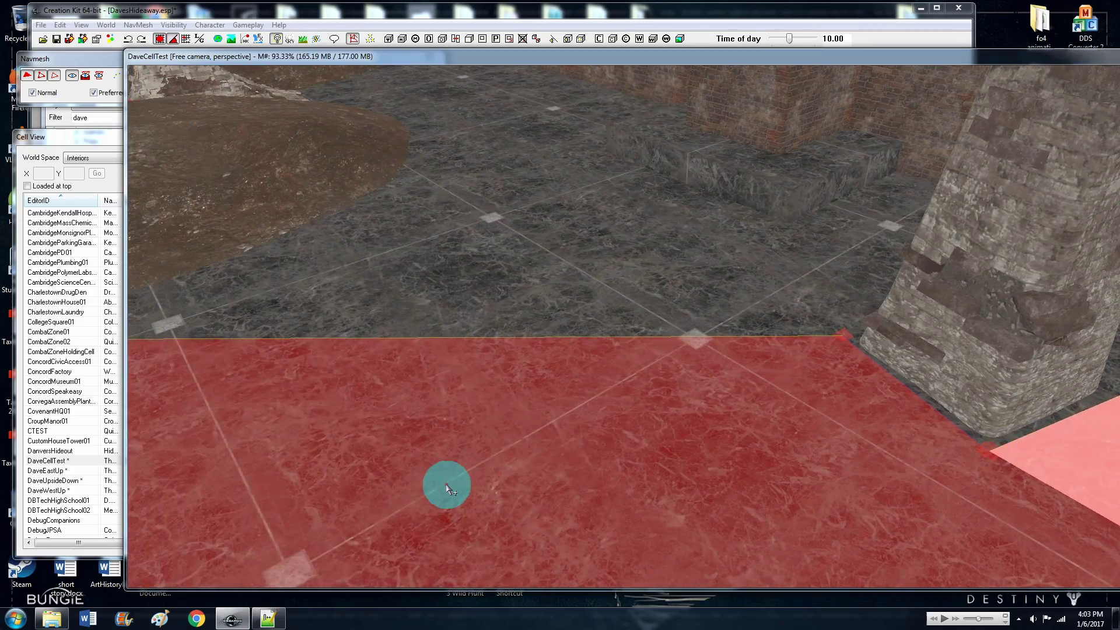
{"action": "middle_click_drag", "start_coordinate": [839, 400], "coordinate": [675, 505]}
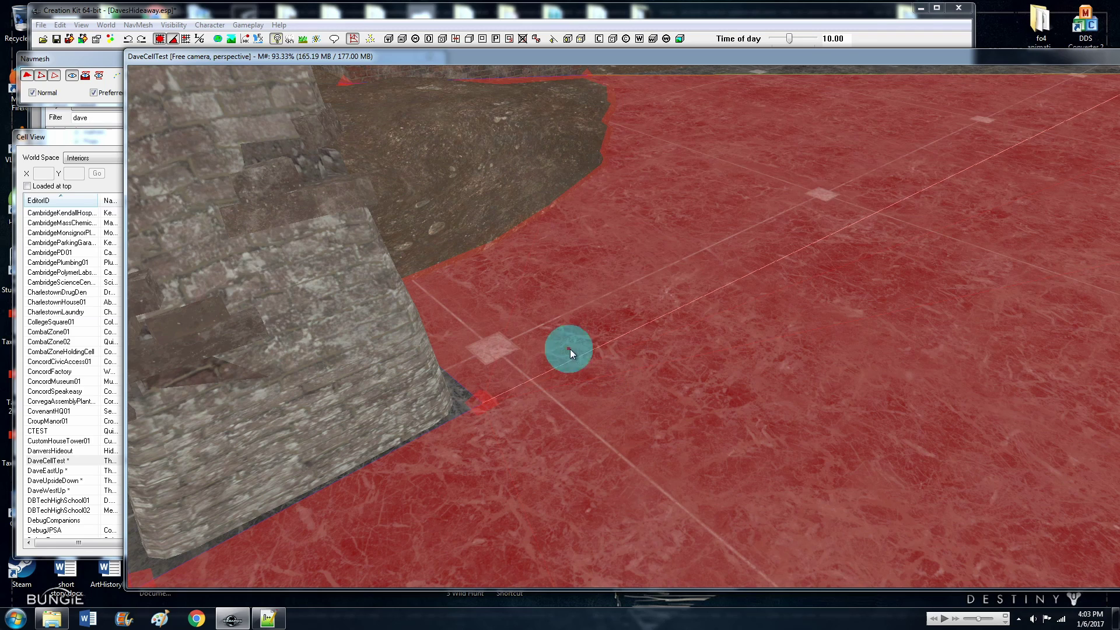
{"action": "left_click", "coordinate": [553, 327]}
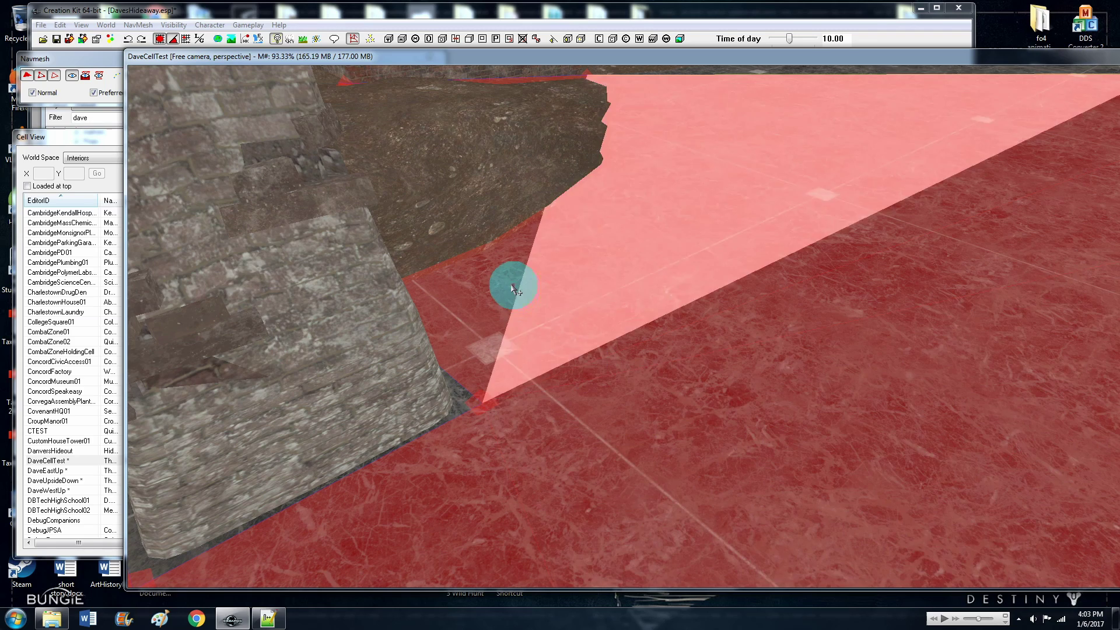
{"action": "left_click", "coordinate": [584, 377]}
{"action": "left_click", "coordinate": [601, 390]}
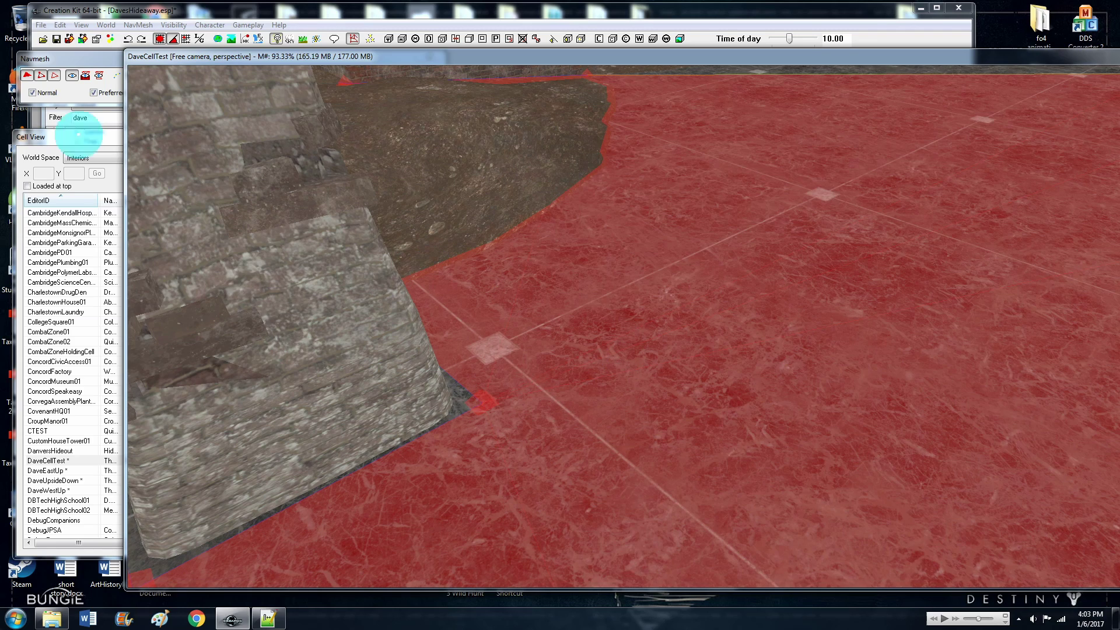
Select the narrow navmesh triangles meeting at the pillar's corner in triangle-only mode, and turn vertex and edge selection back on
{"action": "left_click", "coordinate": [57, 76]}
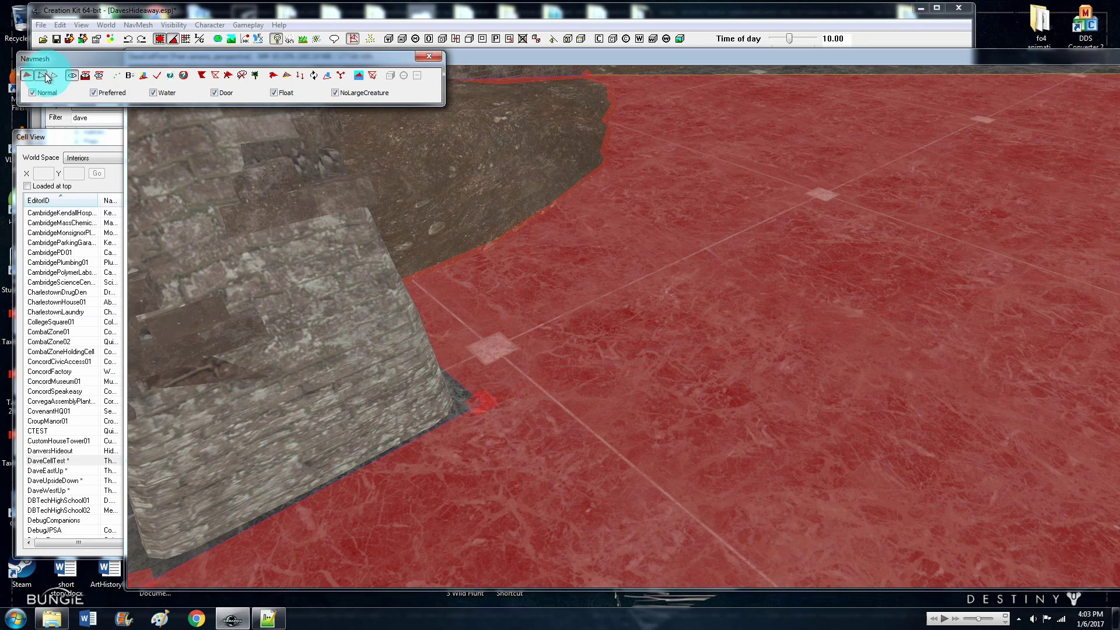
{"action": "left_click", "coordinate": [570, 320]}
{"action": "left_click", "coordinate": [592, 364]}
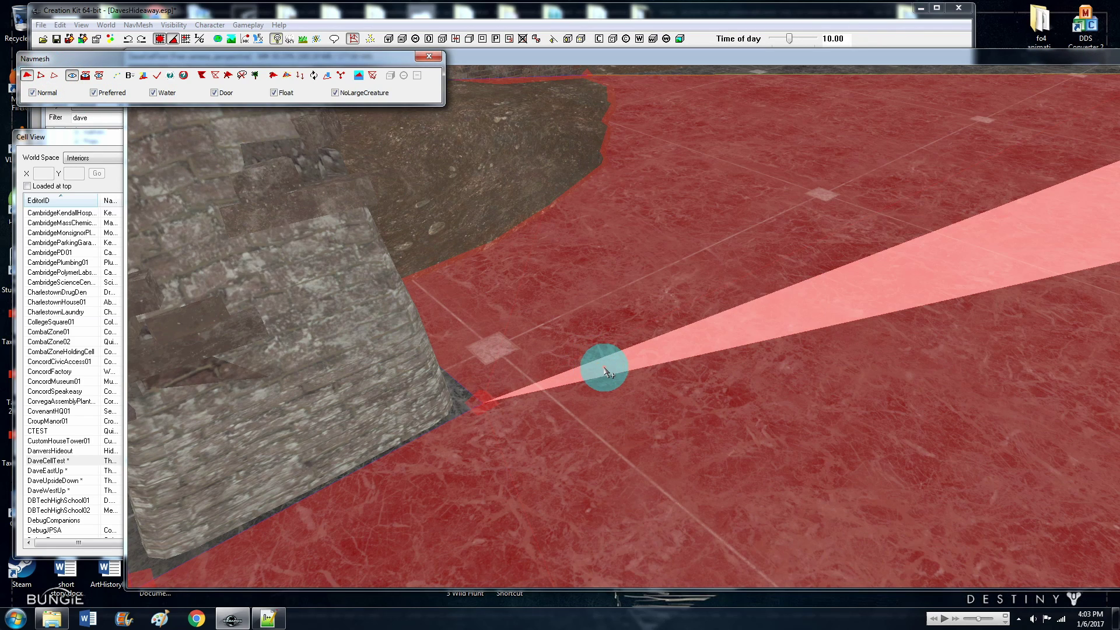
{"action": "left_click", "coordinate": [622, 373]}
{"action": "left_click", "coordinate": [618, 348]}
{"action": "left_click", "coordinate": [43, 76]}
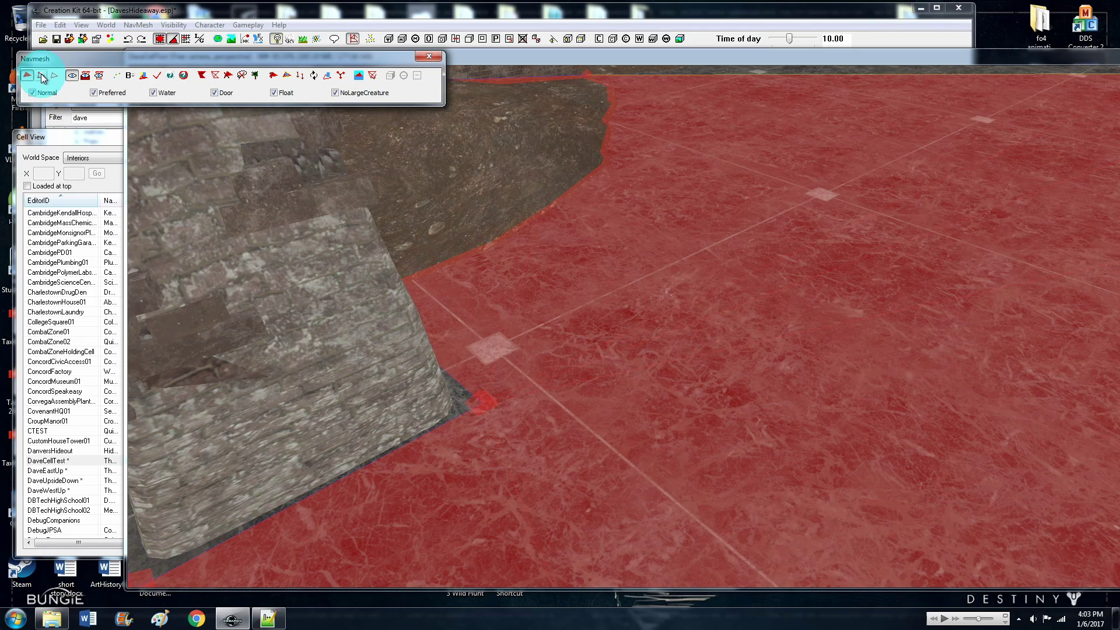
{"action": "left_click", "coordinate": [790, 250]}
Select the navmesh vertices at the pillar's base corner and brick wall's end, and extend a new triangle to the pillar's next base corner
{"action": "scroll", "coordinate": [791, 249], "scroll_direction": "down", "scroll_amount": 5}
{"action": "middle_click_drag", "start_coordinate": [791, 250], "coordinate": [680, 272]}
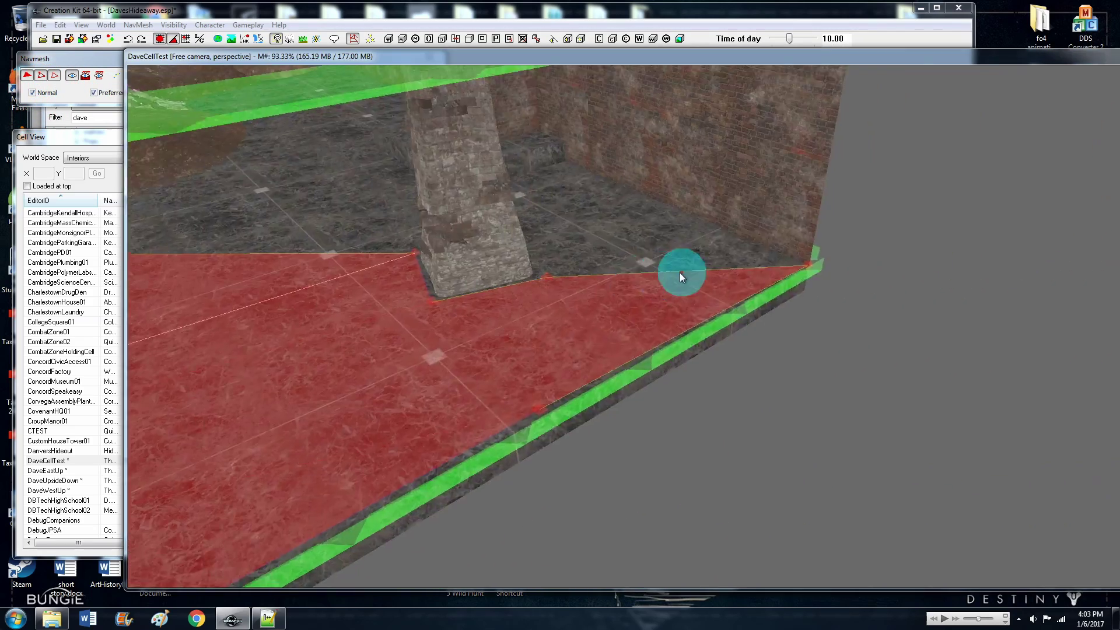
{"action": "scroll", "coordinate": [617, 342], "scroll_direction": "up", "scroll_amount": 3}
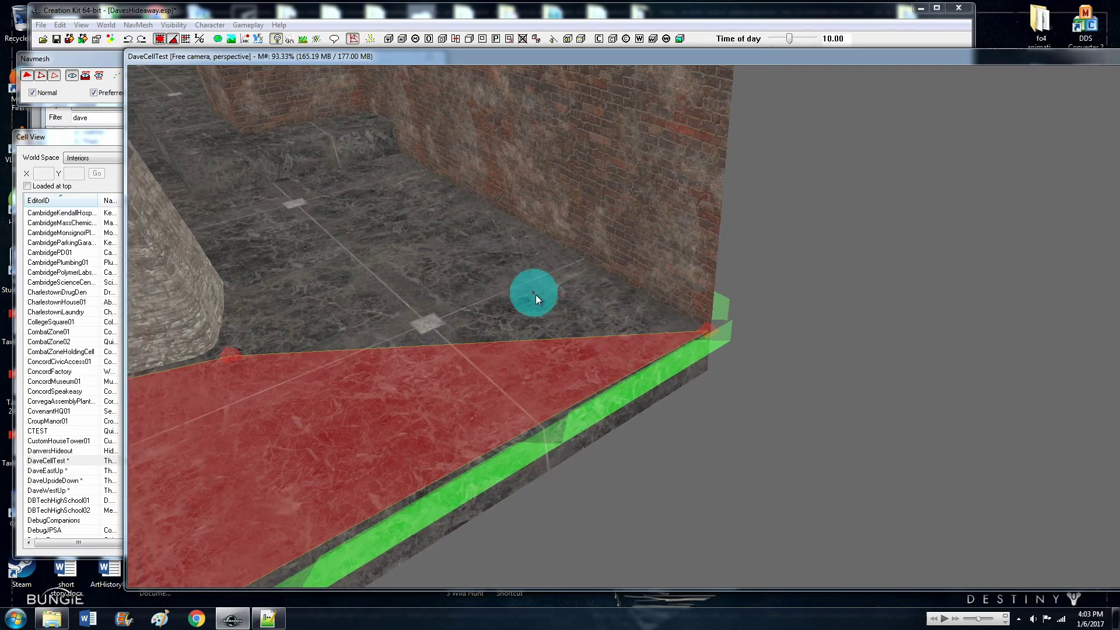
{"action": "scroll", "coordinate": [536, 295], "scroll_direction": "up", "scroll_amount": 4}
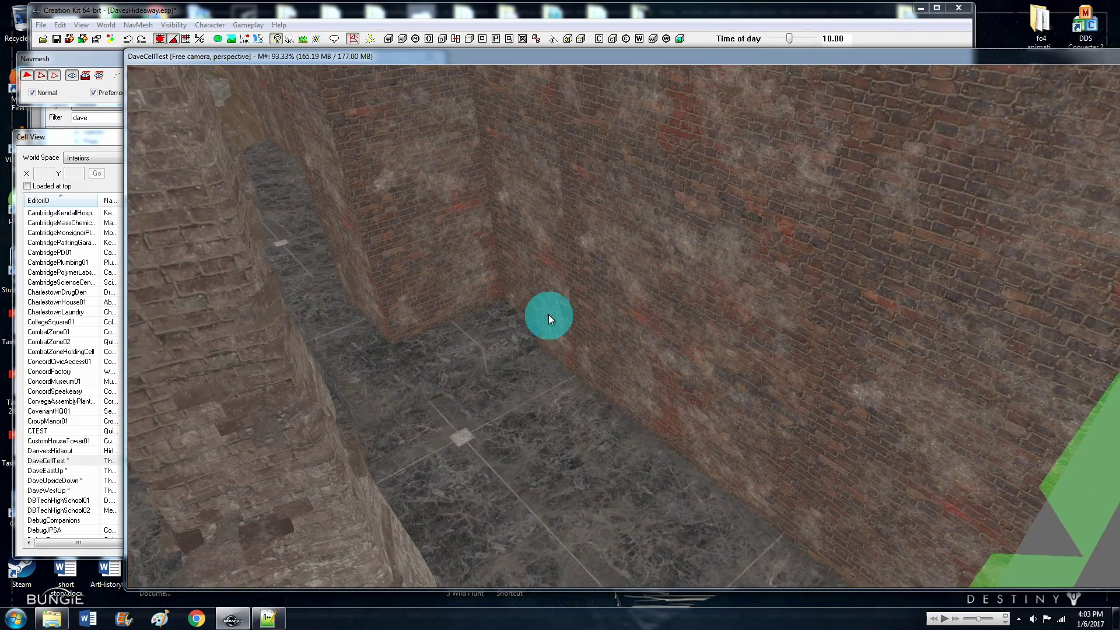
{"action": "scroll", "coordinate": [548, 314], "scroll_direction": "down", "scroll_amount": 4}
{"action": "left_click", "coordinate": [591, 540]}
{"action": "left_click", "coordinate": [374, 495]}
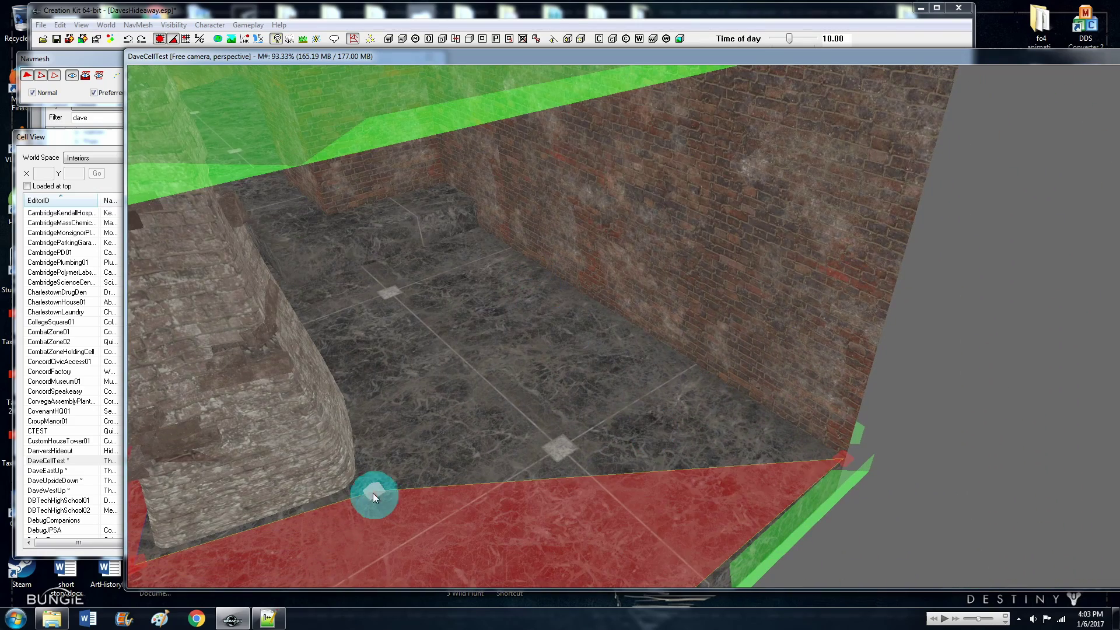
{"action": "right_click", "coordinate": [375, 488]}
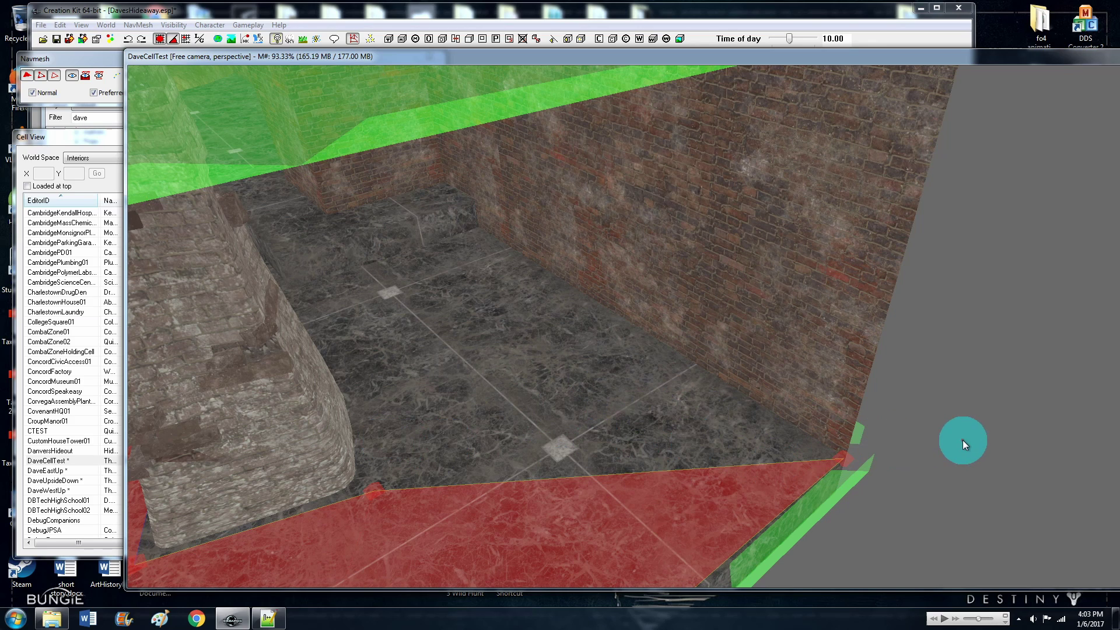
{"action": "left_click", "coordinate": [382, 492]}
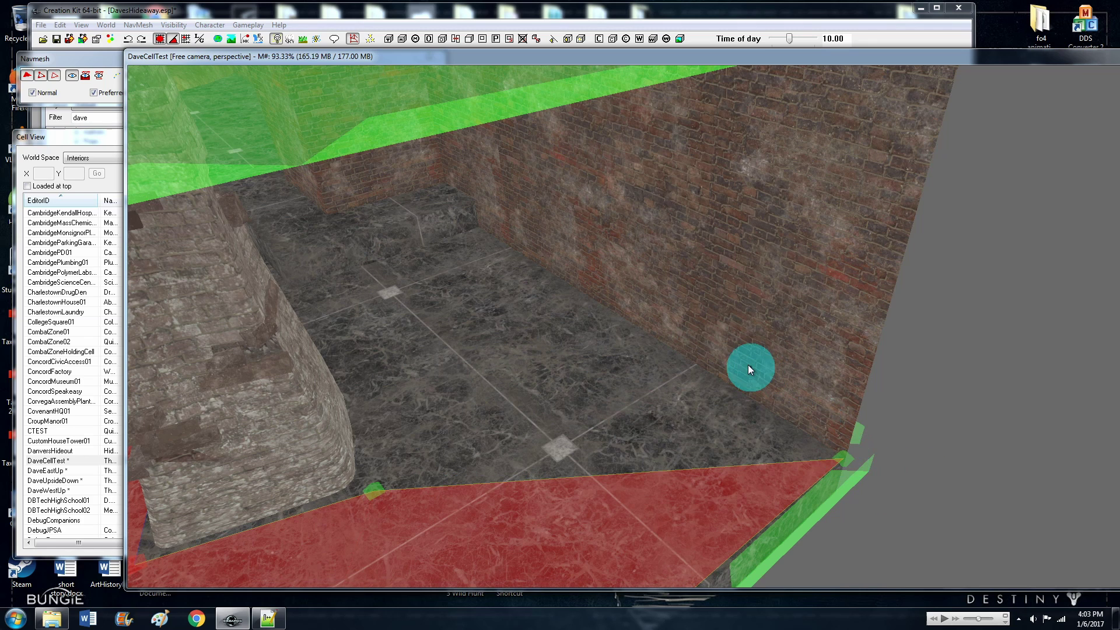
{"action": "middle_click_drag", "start_coordinate": [744, 362], "coordinate": [634, 336], "text": "shift"}
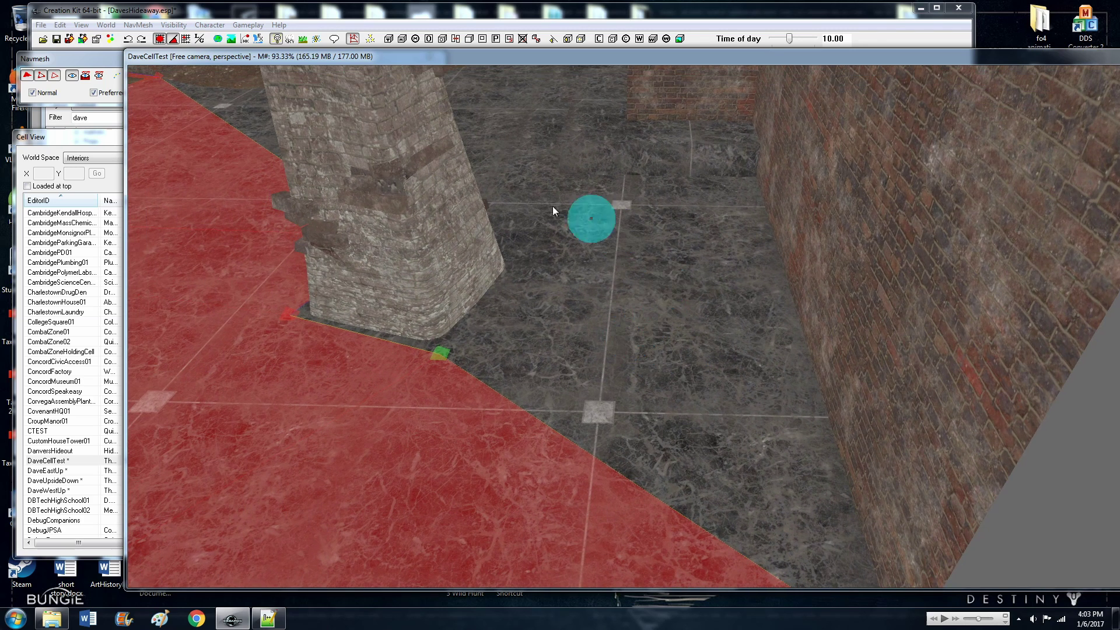
{"action": "right_click", "coordinate": [509, 268], "text": "ctrl"}
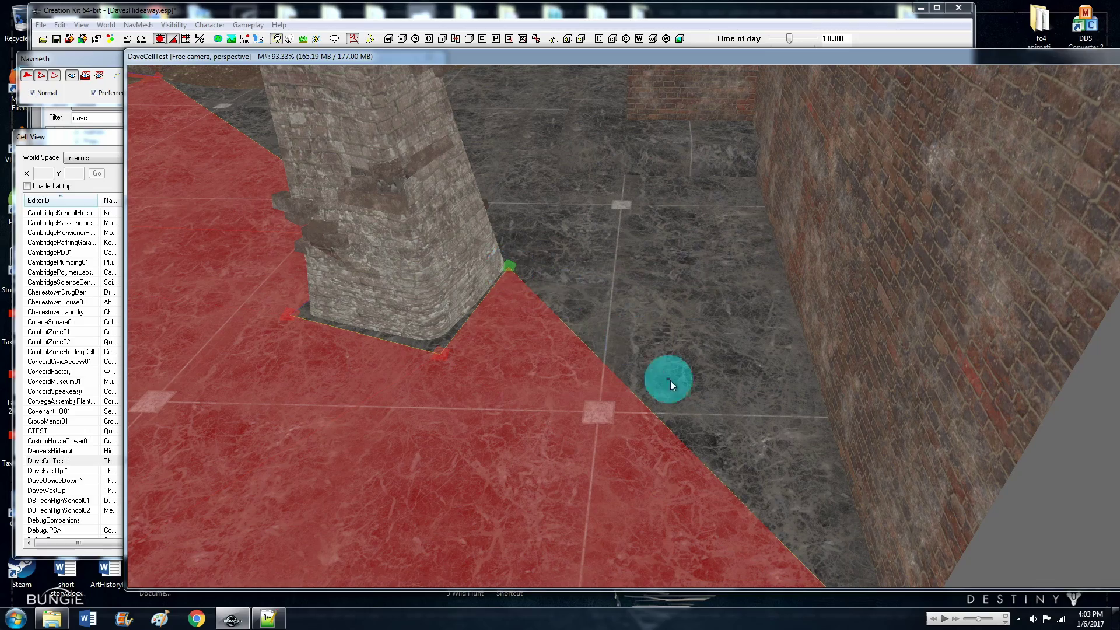
Place three new vertices on the uncovered floor between the pillar and the wall edge to form a separate navmesh triangle
{"action": "mouse_move", "coordinate": [675, 385]}
{"action": "middle_mouse_down", "text": "shift"}
{"action": "mouse_move", "coordinate": [601, 380]}
{"action": "mouse_move", "coordinate": [674, 392]}
{"action": "mouse_move", "coordinate": [653, 390]}
{"action": "middle_mouse_up", "text": "shift"}
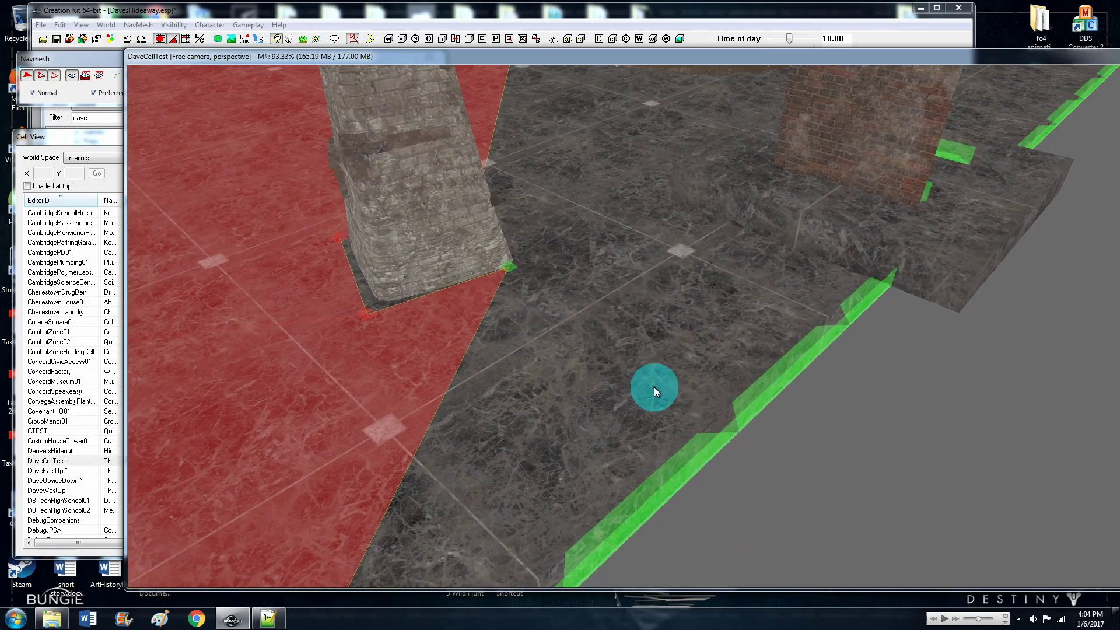
{"action": "middle_click_drag", "start_coordinate": [735, 341], "coordinate": [724, 347]}
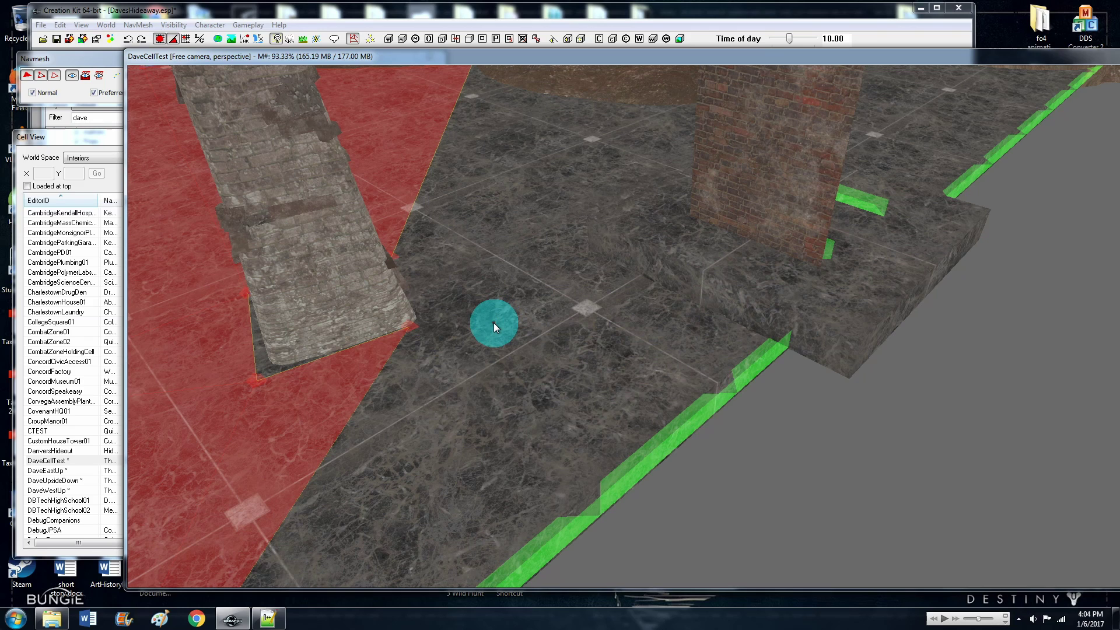
{"action": "right_click", "coordinate": [579, 254], "text": "ctrl"}
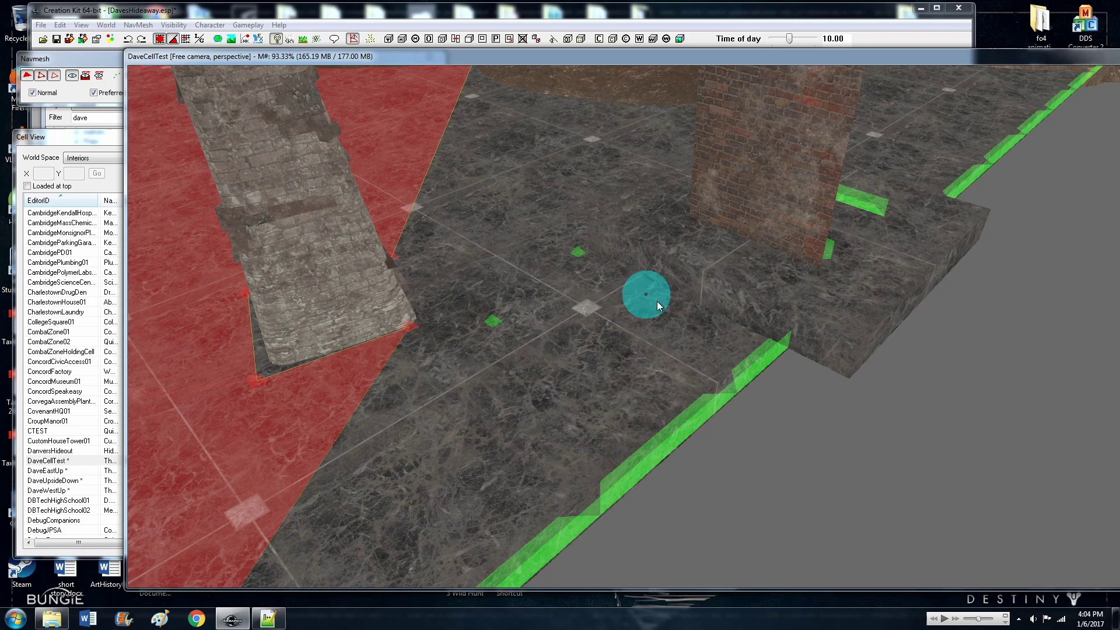
{"action": "right_click", "coordinate": [747, 345], "text": "ctrl"}
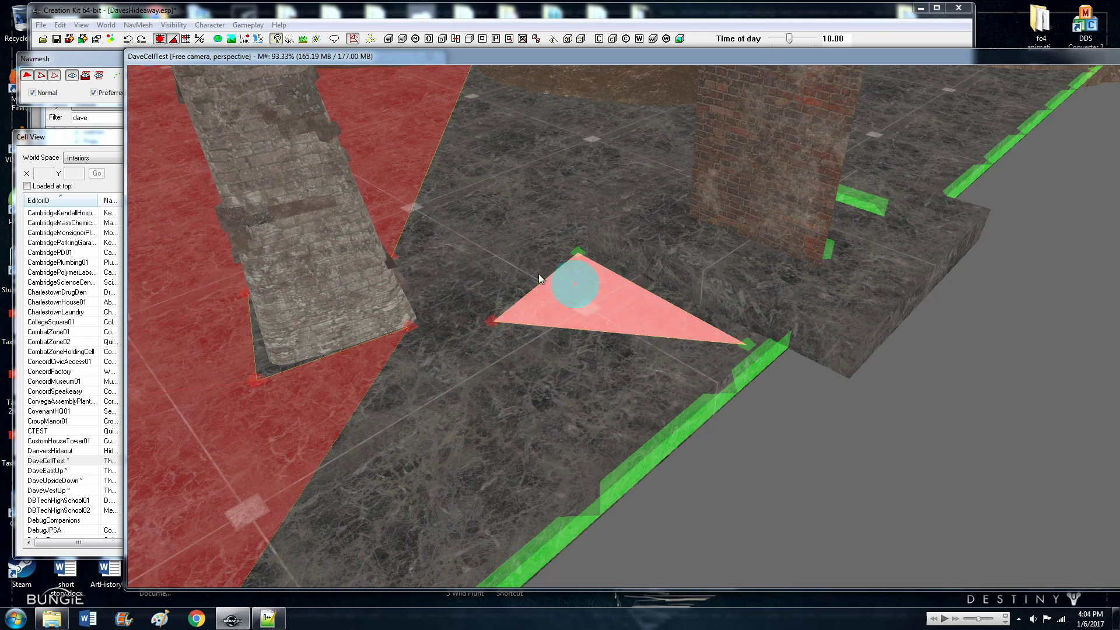
Move the separate triangle onto the main navmesh and back to the uncovered floor, and deselect it
{"action": "middle_click_drag", "start_coordinate": [607, 298], "coordinate": [583, 301], "text": "shift"}
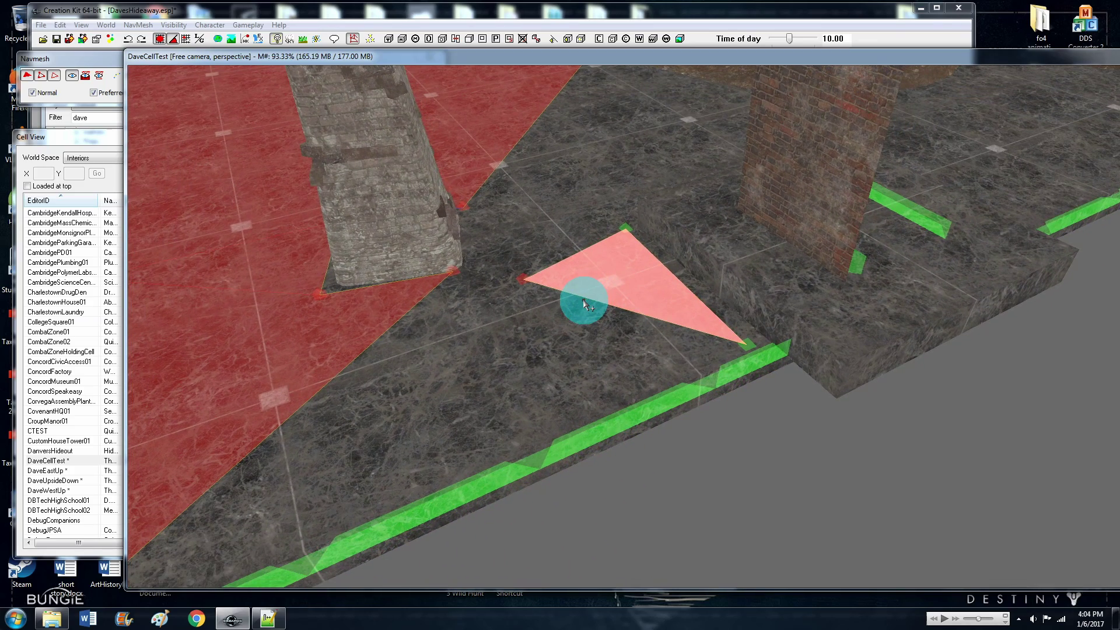
{"action": "left_click", "coordinate": [565, 293]}
{"action": "left_click", "coordinate": [576, 279]}
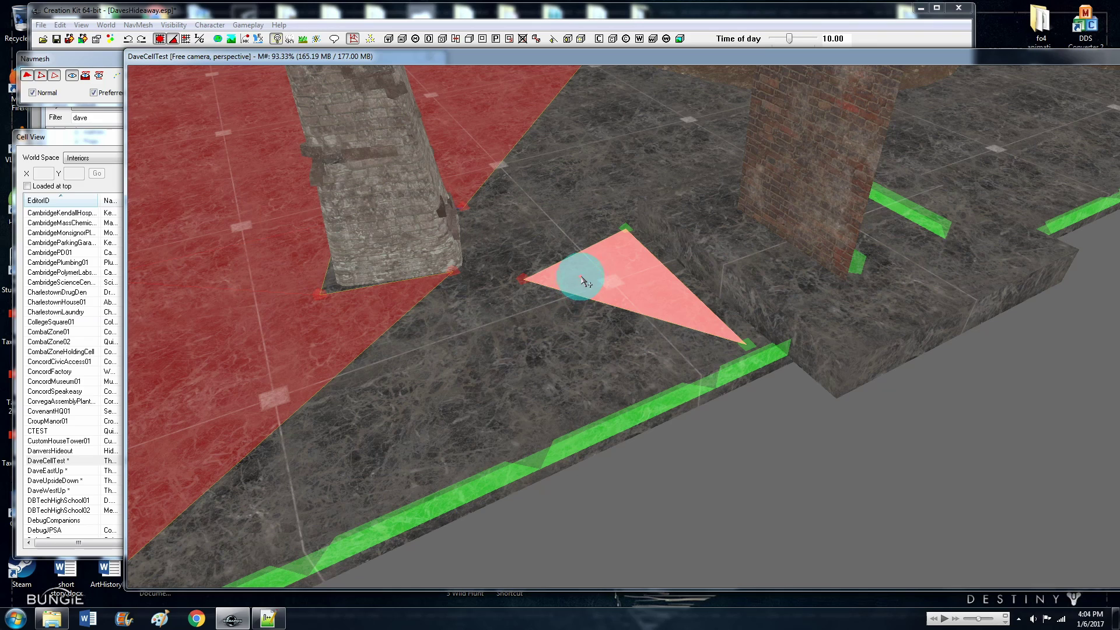
{"action": "middle_click_drag", "start_coordinate": [600, 289], "coordinate": [698, 320]}
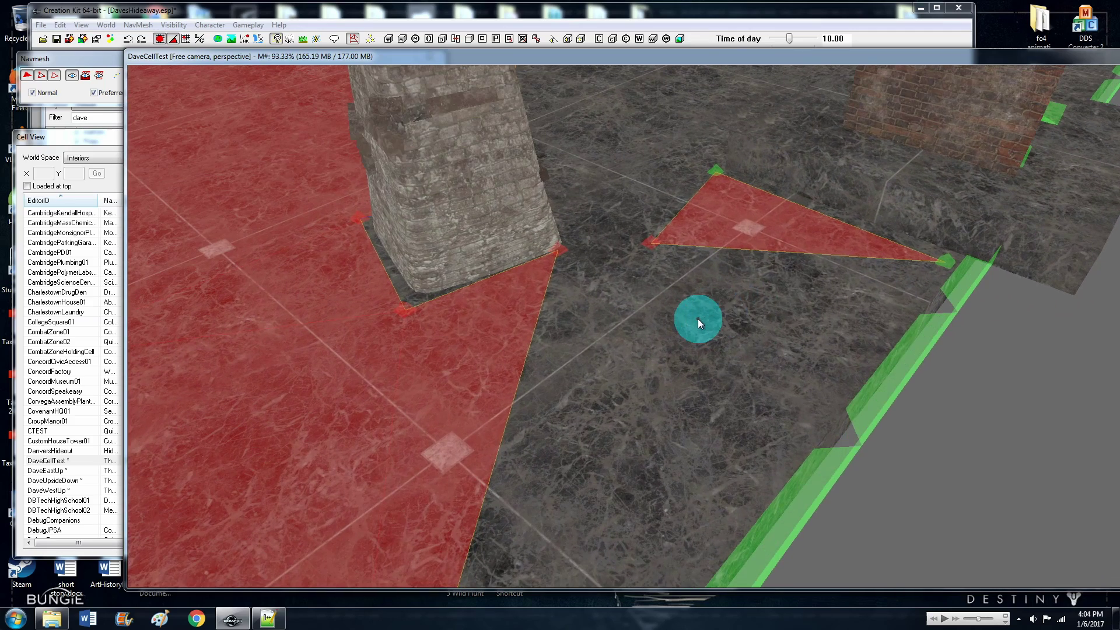
{"action": "middle_click_drag", "start_coordinate": [745, 274], "coordinate": [734, 282]}
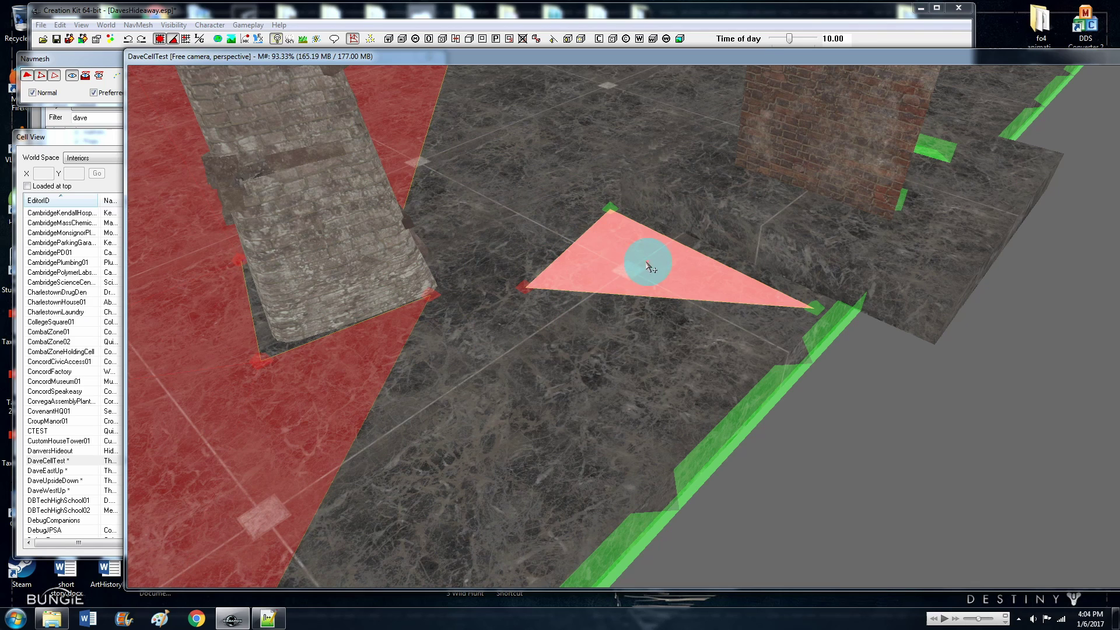
{"action": "left_click", "coordinate": [525, 287]}
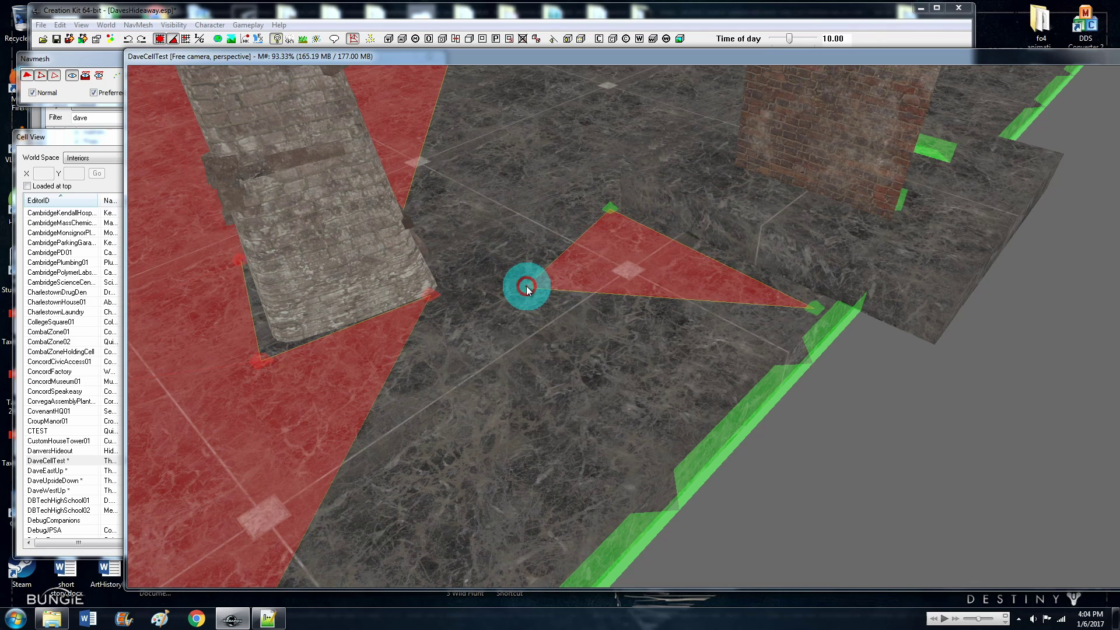
{"action": "left_click_drag", "start_coordinate": [659, 266], "coordinate": [573, 360]}
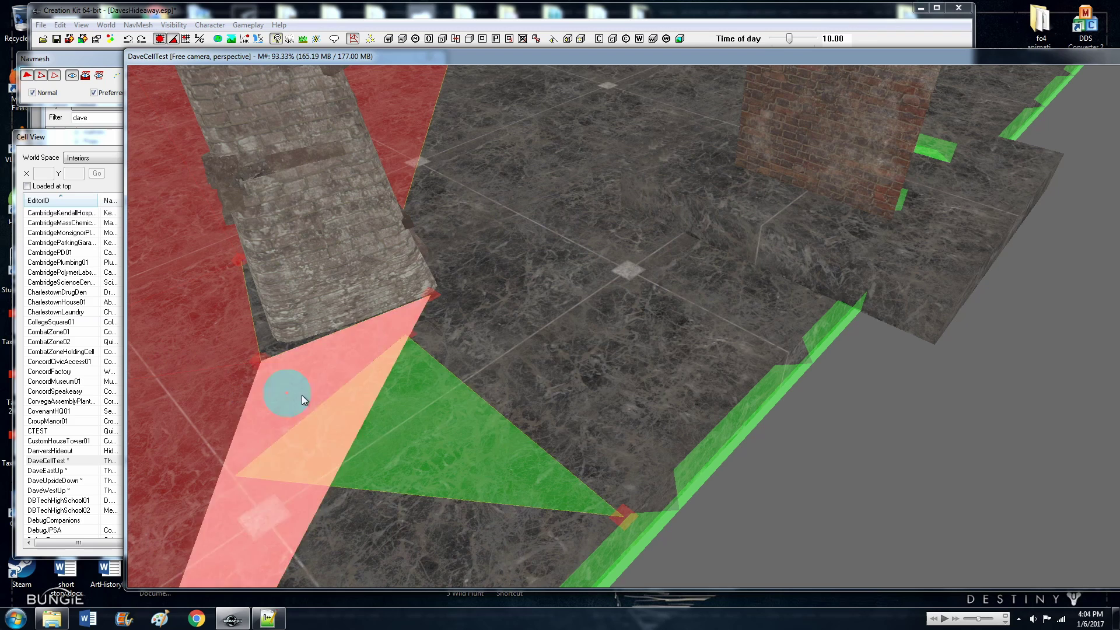
{"action": "left_click_drag", "start_coordinate": [456, 445], "coordinate": [540, 355]}
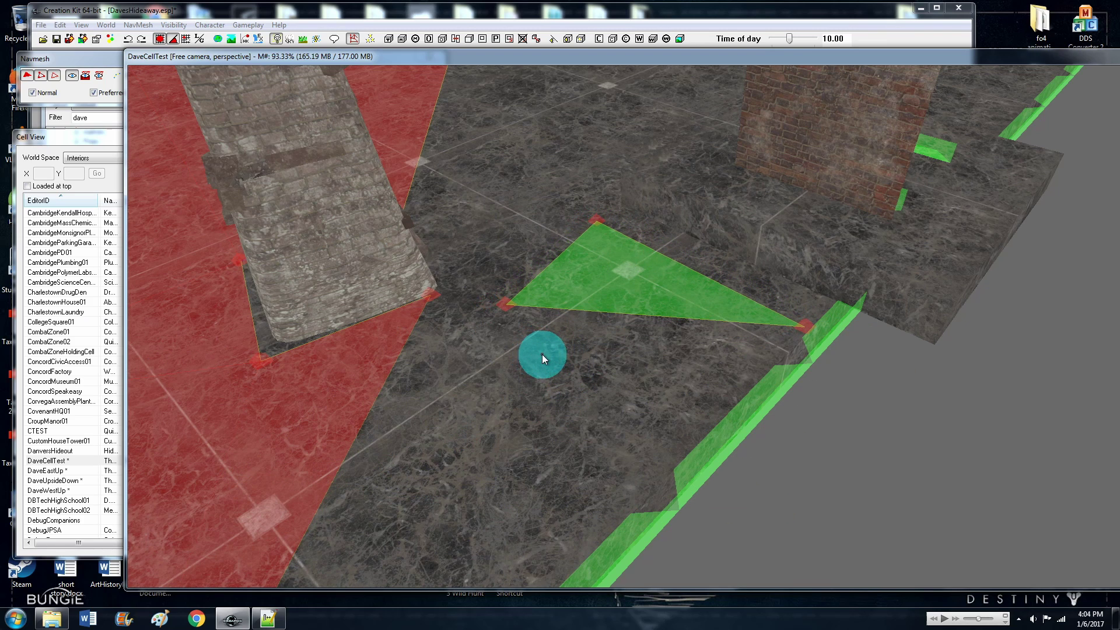
{"action": "left_click", "coordinate": [646, 391]}
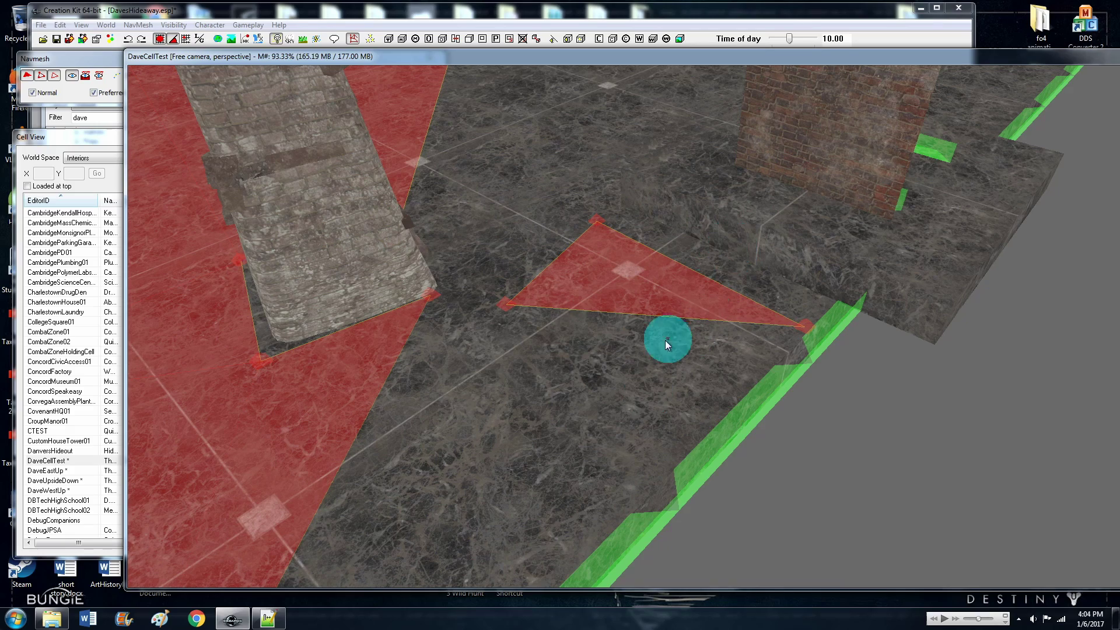
Merge the pillar-corner vertex of the main navmesh with the nearest vertex of the separate triangle
{"action": "middle_click_drag", "start_coordinate": [655, 347], "coordinate": [678, 358]}
{"action": "scroll", "coordinate": [672, 342], "scroll_direction": "down", "scroll_amount": 5}
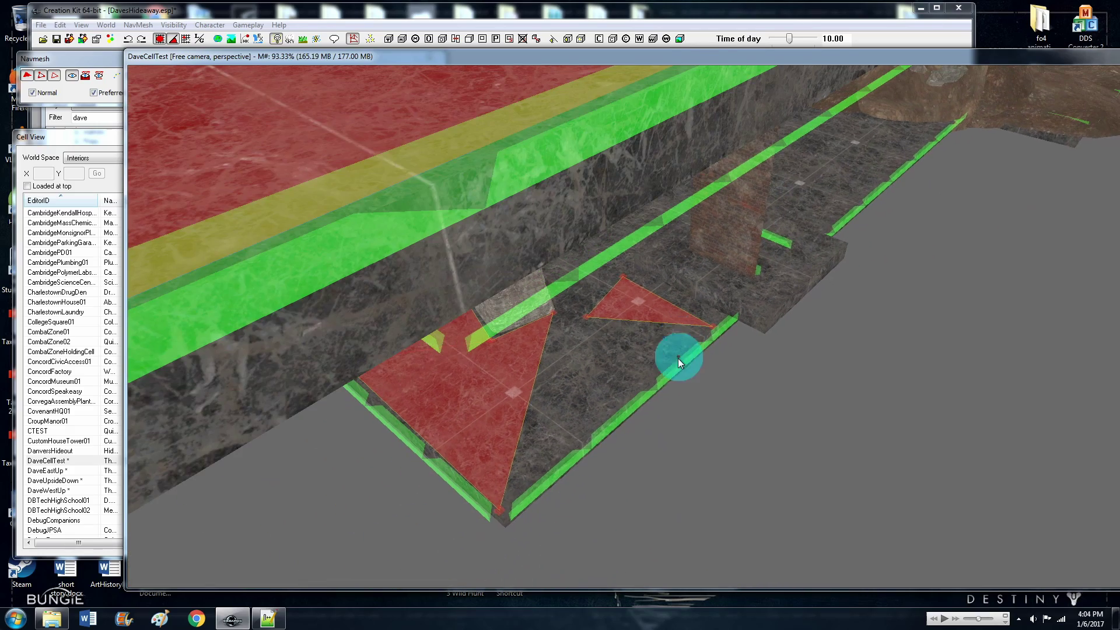
{"action": "scroll", "coordinate": [678, 358], "scroll_direction": "up", "scroll_amount": 10}
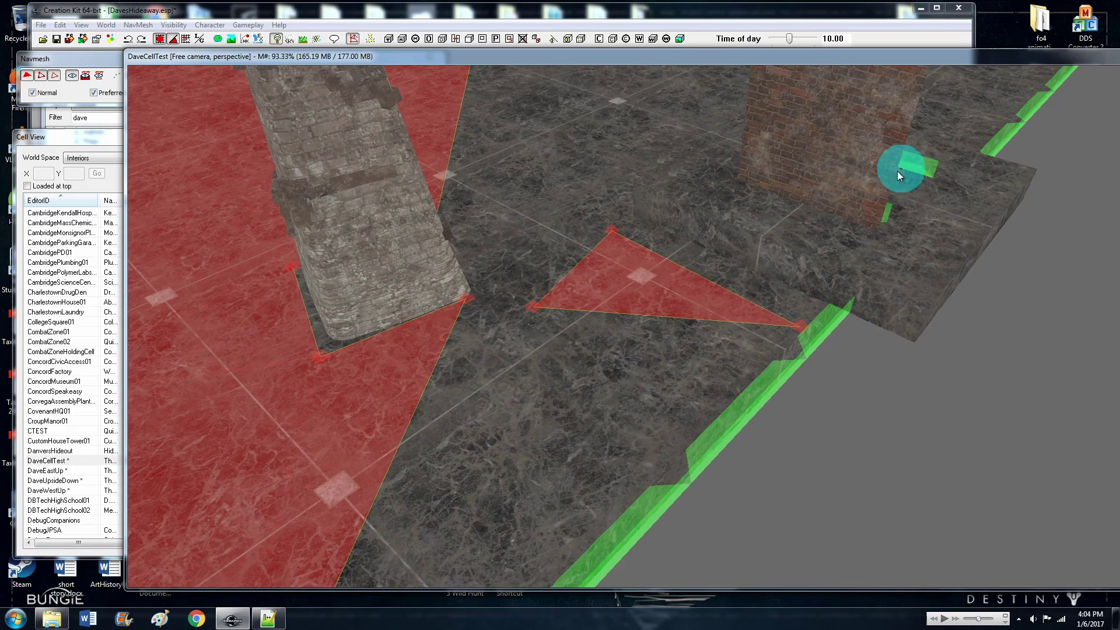
{"action": "middle_click_drag", "start_coordinate": [540, 397], "coordinate": [546, 393]}
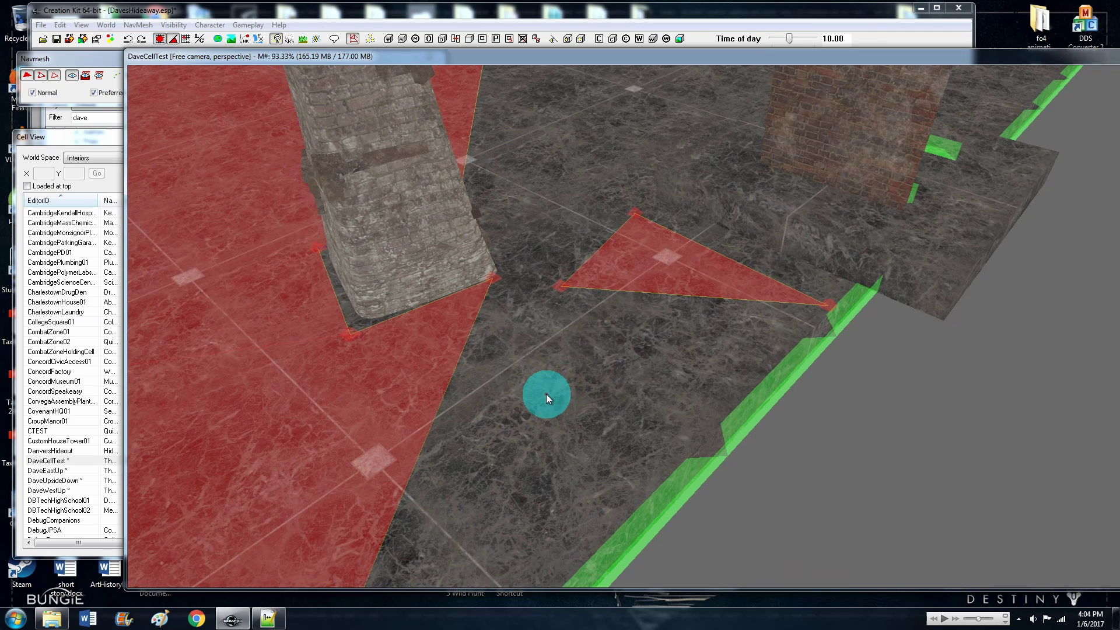
{"action": "left_click", "coordinate": [494, 280]}
{"action": "left_click", "coordinate": [559, 286], "text": "ctrl"}
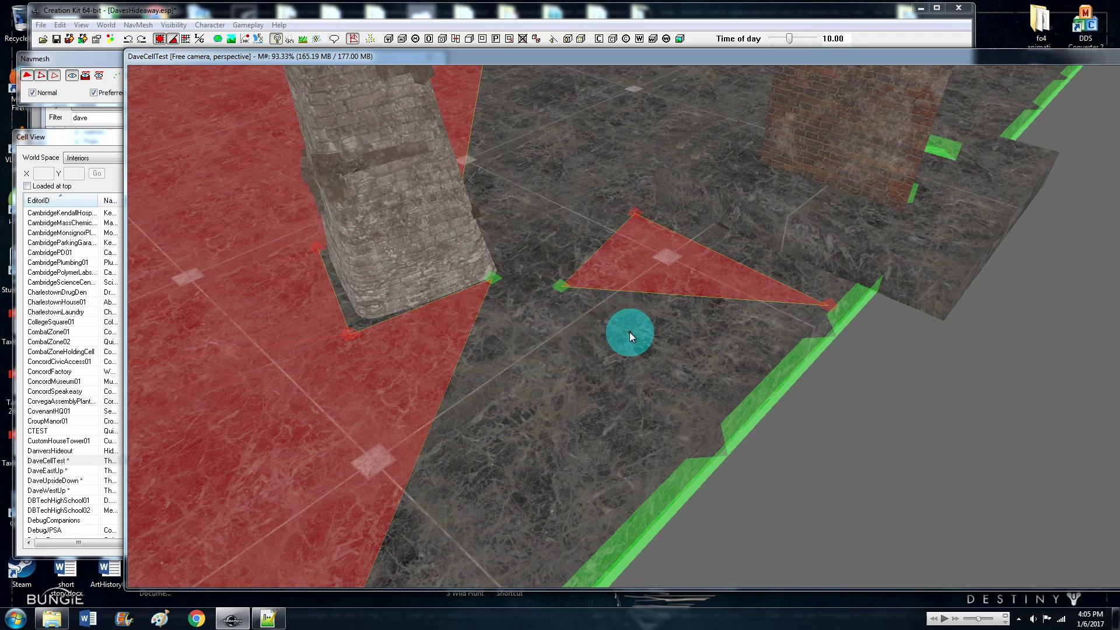
{"action": "left_click", "coordinate": [85, 59]}
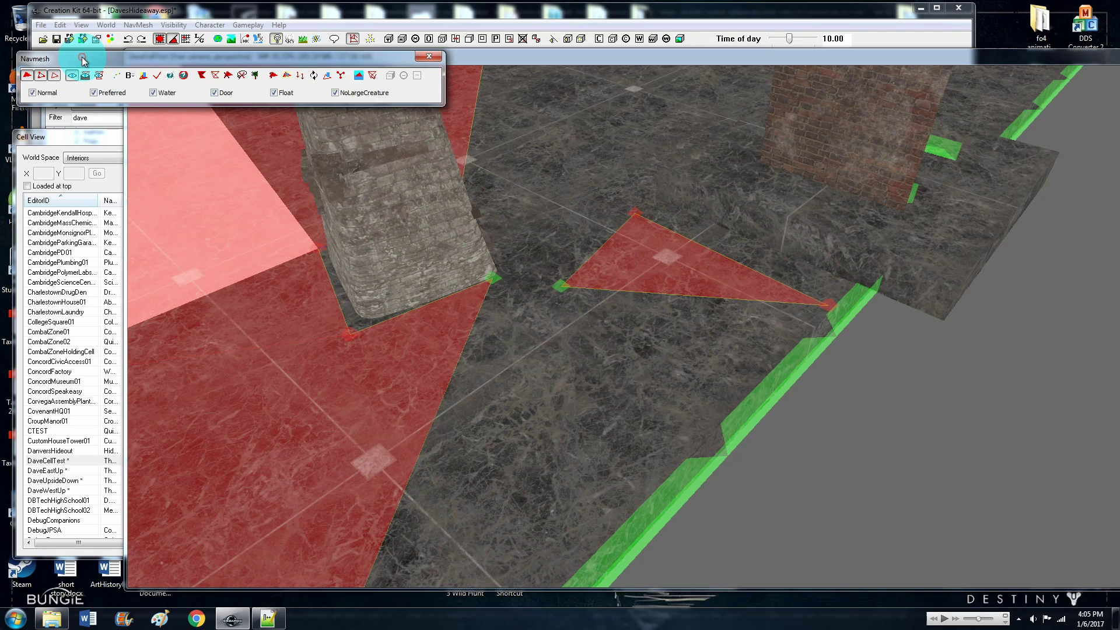
{"action": "left_click", "coordinate": [342, 76]}
Move the joined triangle's two outer vertices towards the raised floor block's edge and drop the second one onto the floor
{"action": "middle_click_drag", "start_coordinate": [534, 316], "coordinate": [482, 297], "text": "shift"}
{"action": "middle_click_drag", "start_coordinate": [569, 341], "coordinate": [778, 345]}
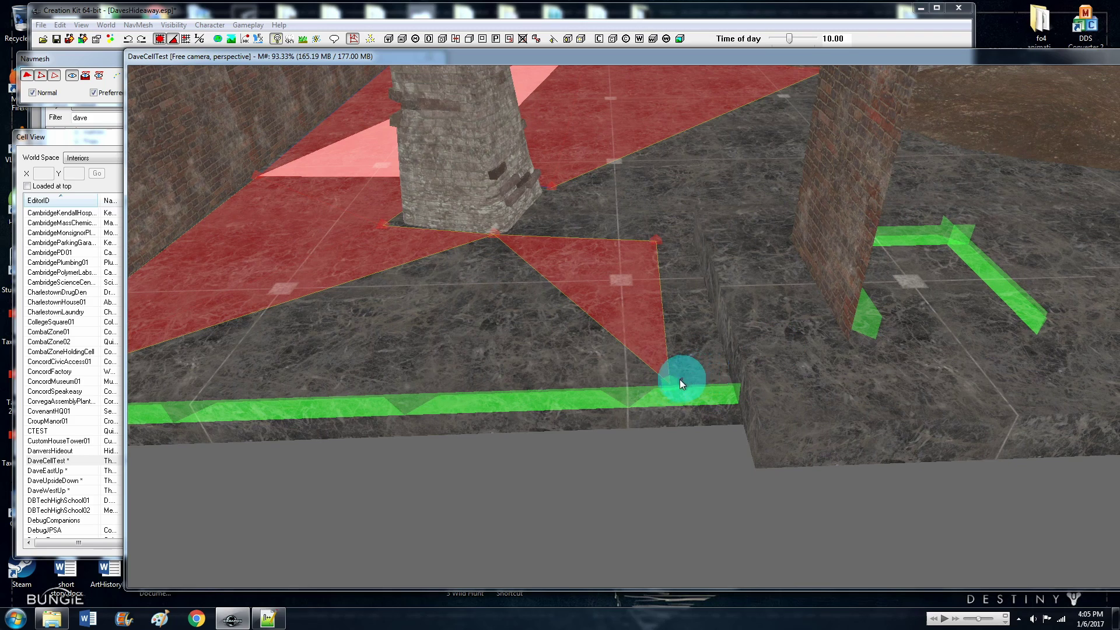
{"action": "left_click_drag", "start_coordinate": [676, 382], "coordinate": [698, 383]}
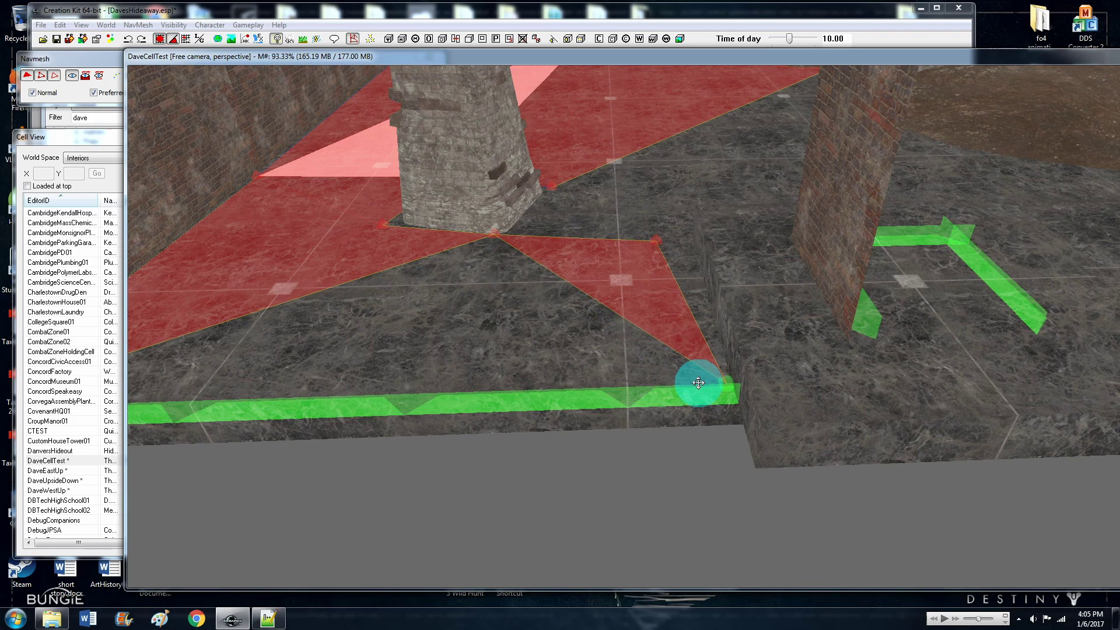
{"action": "left_click_drag", "start_coordinate": [656, 238], "coordinate": [669, 239]}
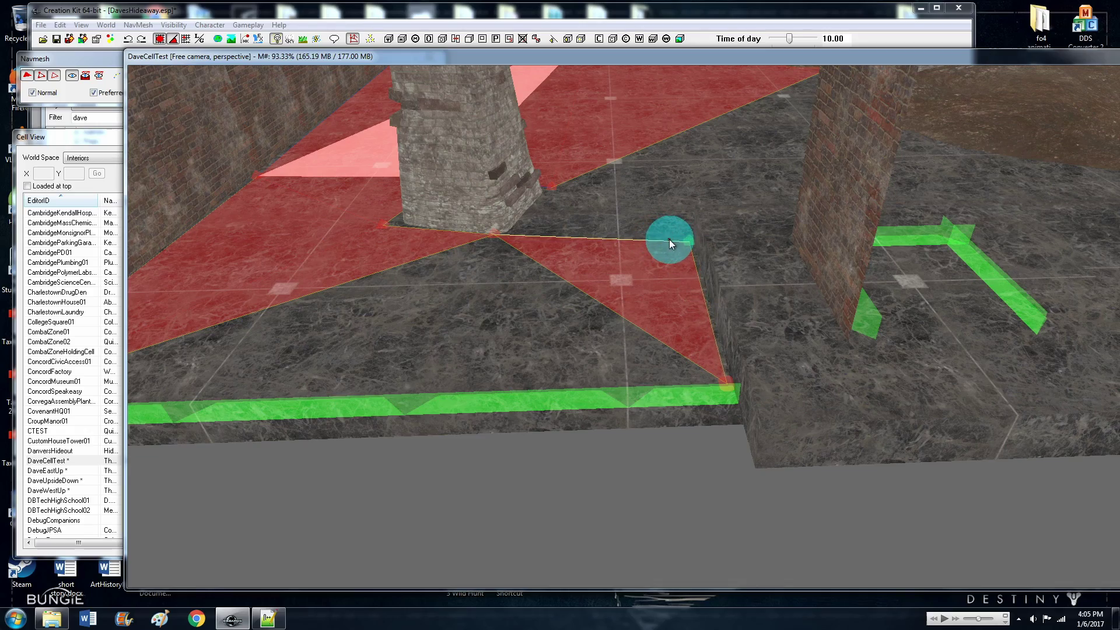
{"action": "key", "text": "f"}
{"action": "key", "text": "shift"}
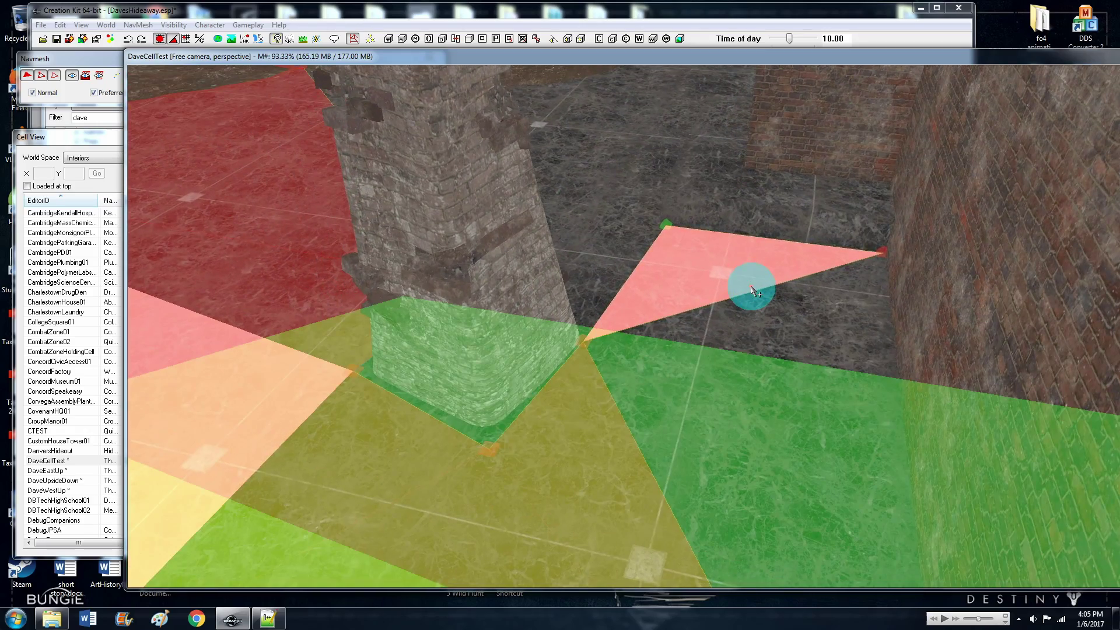
{"action": "key", "text": "shift"}
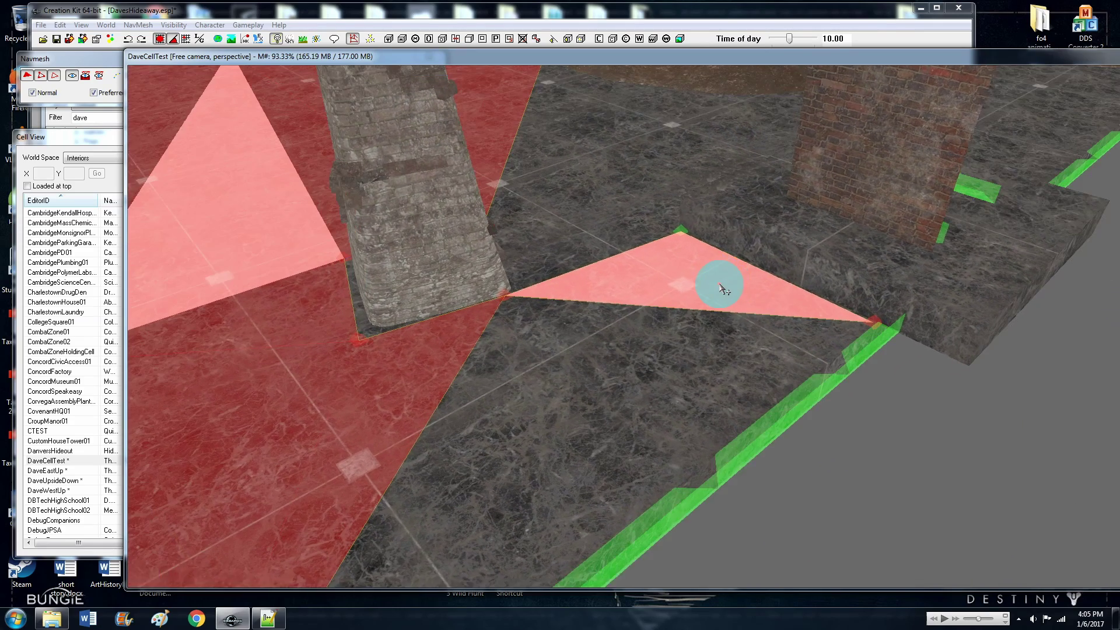
Shift the merged vertex slightly outward from the pillar's base corner and check the navmesh around the pillar
{"action": "left_click", "coordinate": [573, 328]}
{"action": "scroll", "coordinate": [557, 327], "scroll_direction": "up", "scroll_amount": 3}
{"action": "left_click_drag", "start_coordinate": [446, 285], "coordinate": [457, 281]}
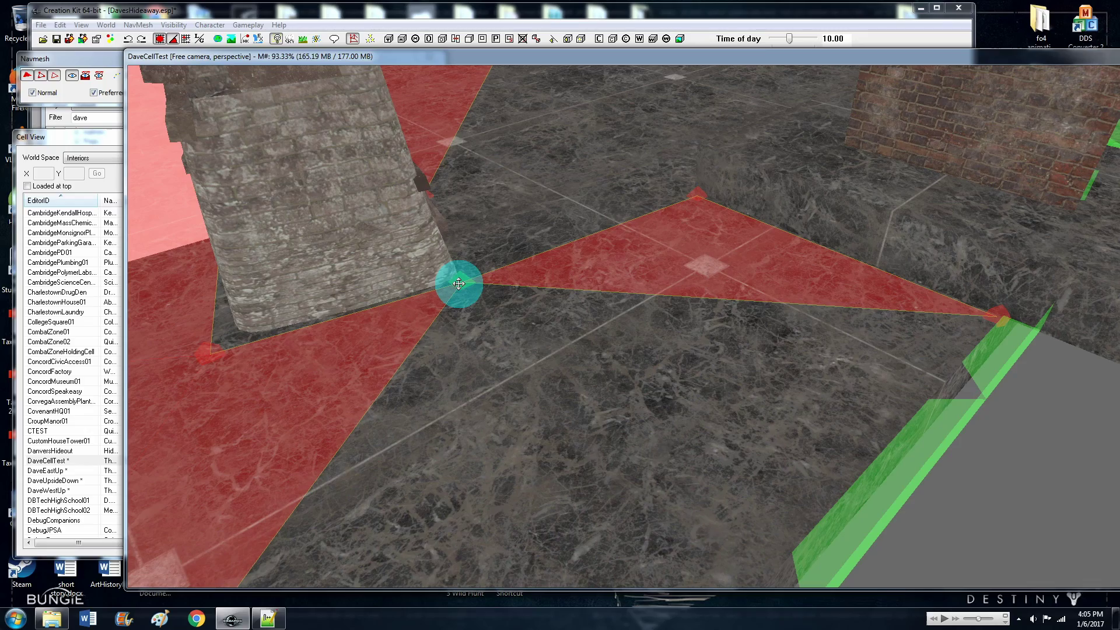
{"action": "key", "text": "shift"}
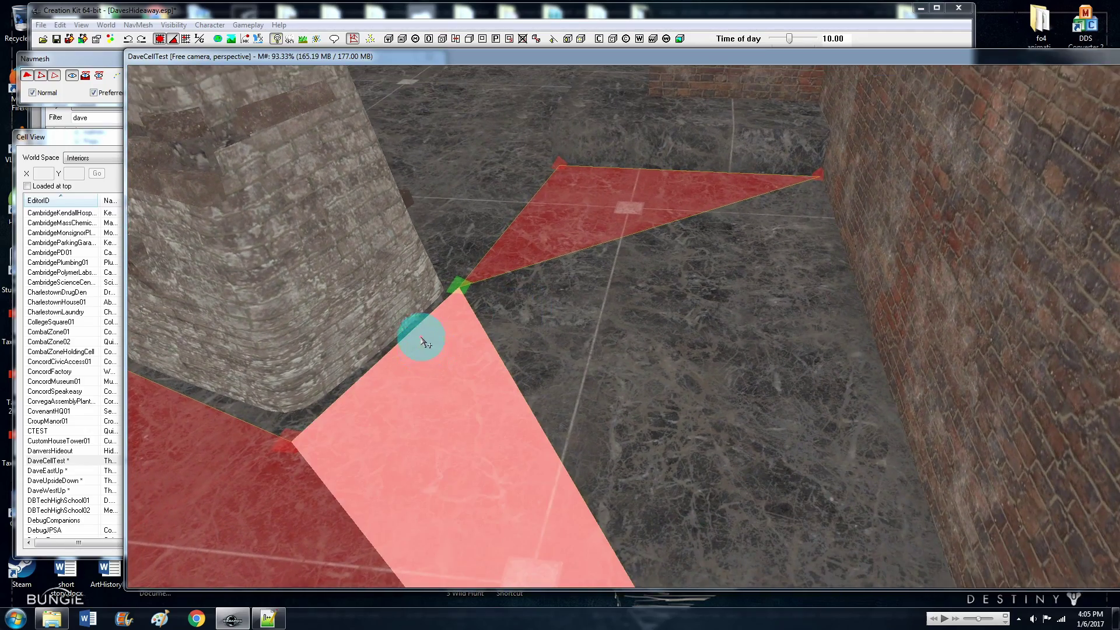
{"action": "key", "text": "shift"}
{"action": "scroll", "coordinate": [457, 348], "scroll_direction": "down", "scroll_amount": 3}
{"action": "key", "text": "shift"}
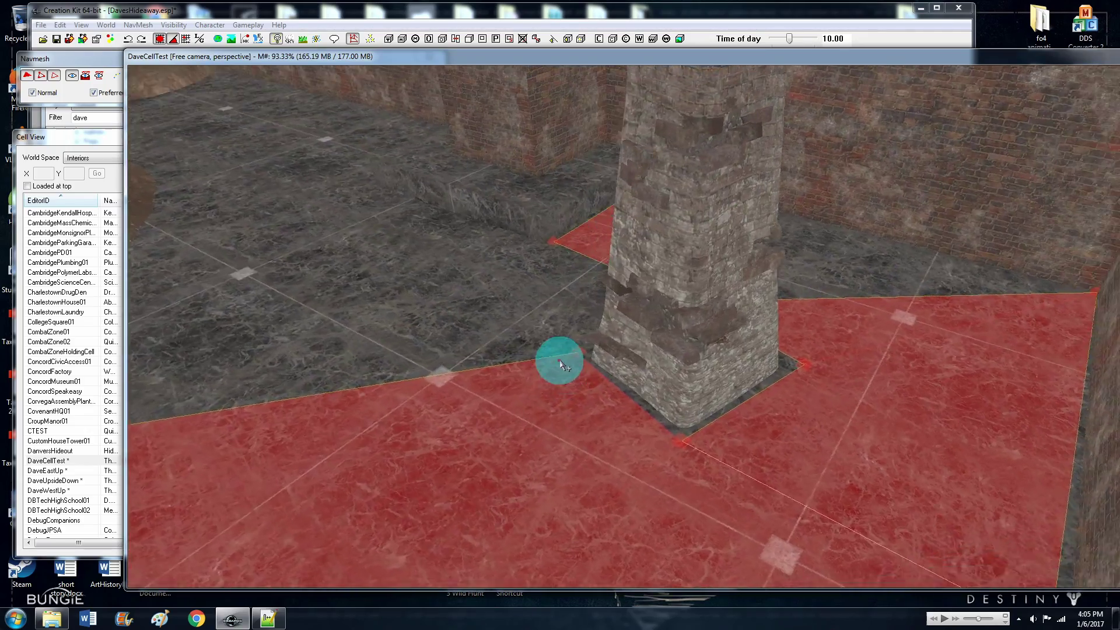
{"action": "key", "text": "shift"}
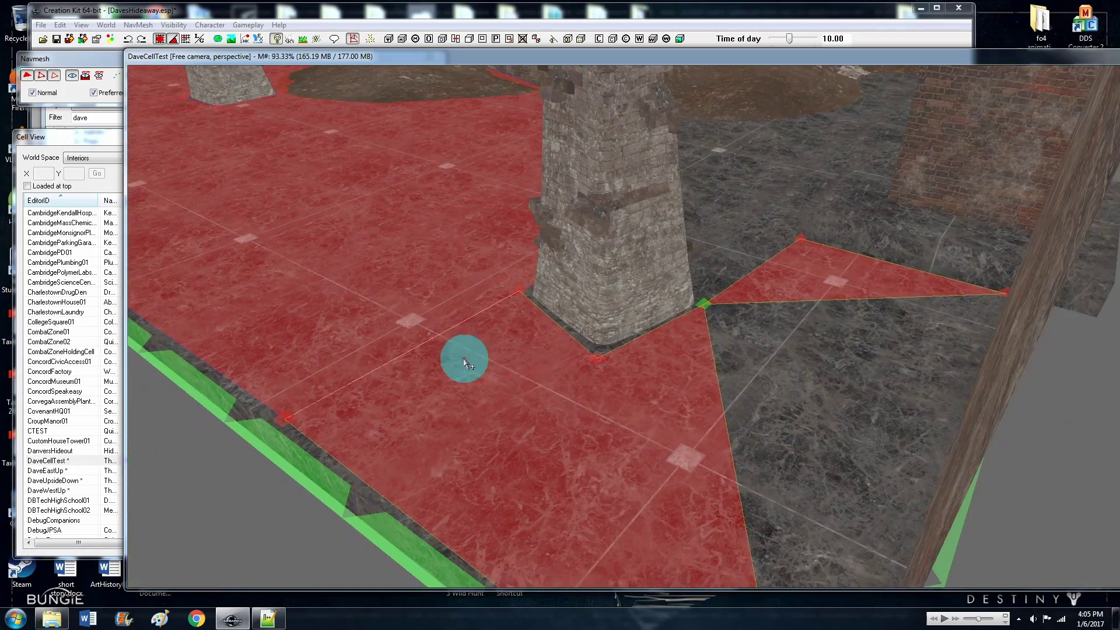
{"action": "key", "text": "shift"}
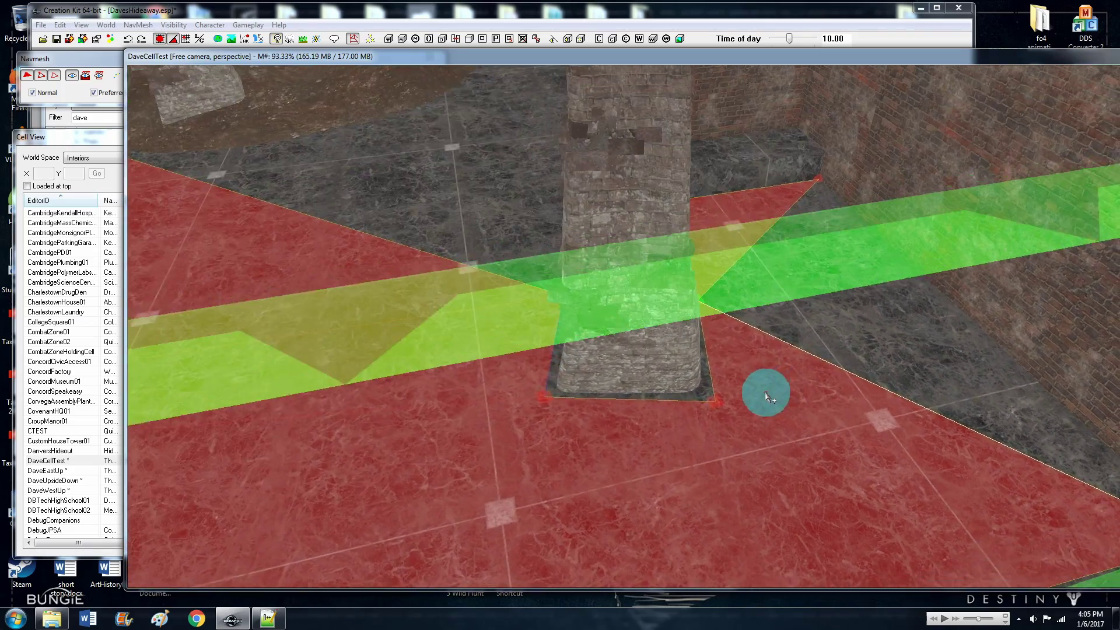
Fill the floor gap beside the pillar with a navmesh triangle joining the merged pillar-side vertex and the two vertices along the brick wall
{"action": "key", "text": "shift"}
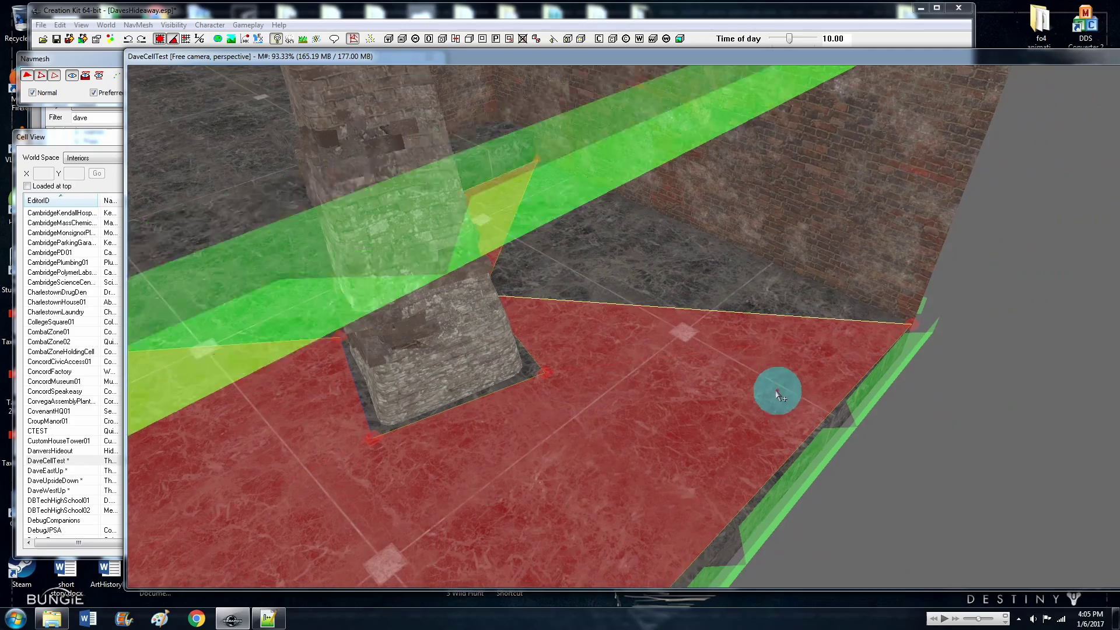
{"action": "key", "text": "shift"}
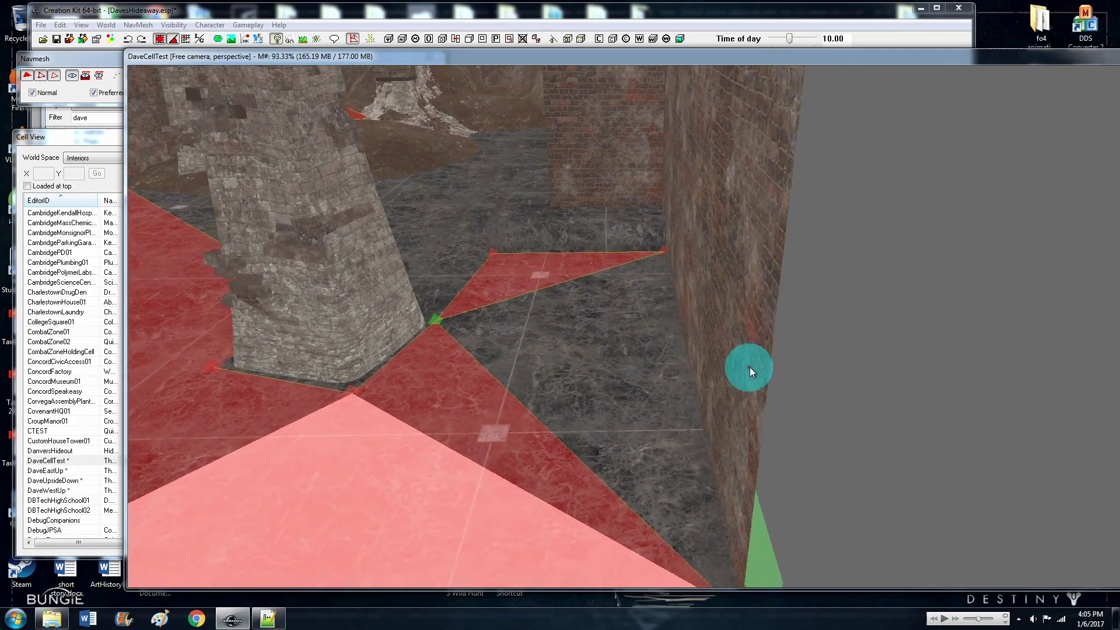
{"action": "key", "text": "shift"}
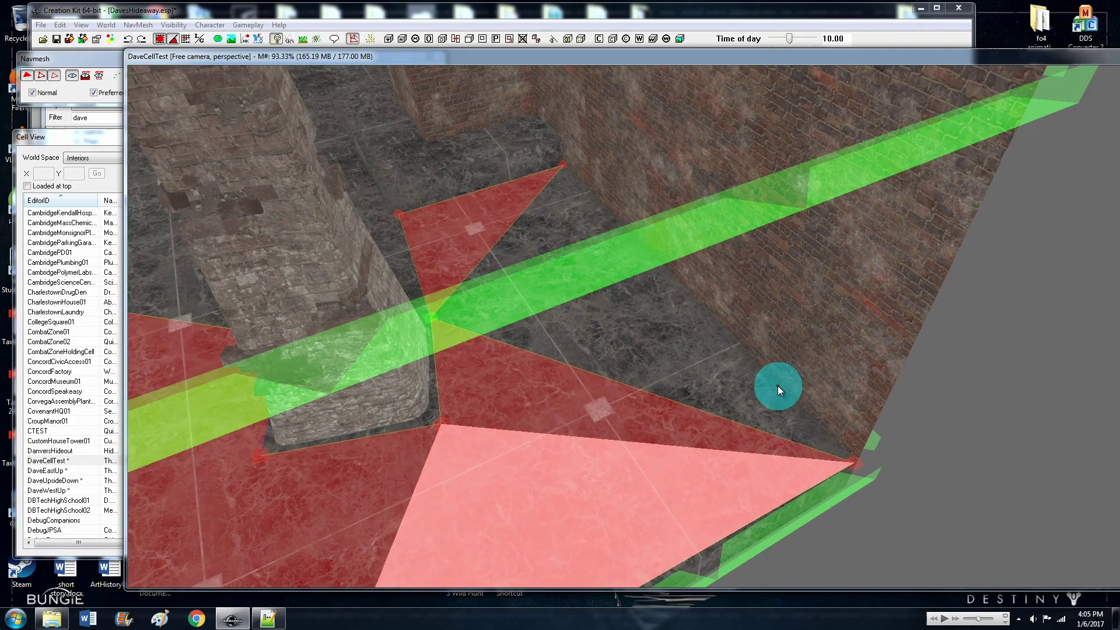
{"action": "key", "text": "shift"}
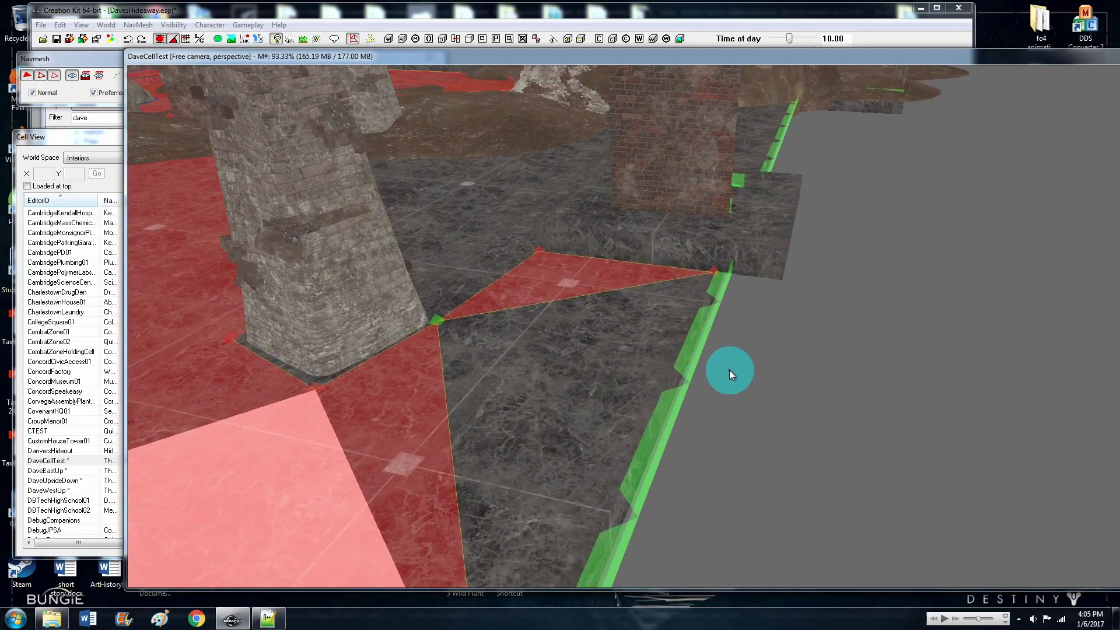
{"action": "key", "text": "shift"}
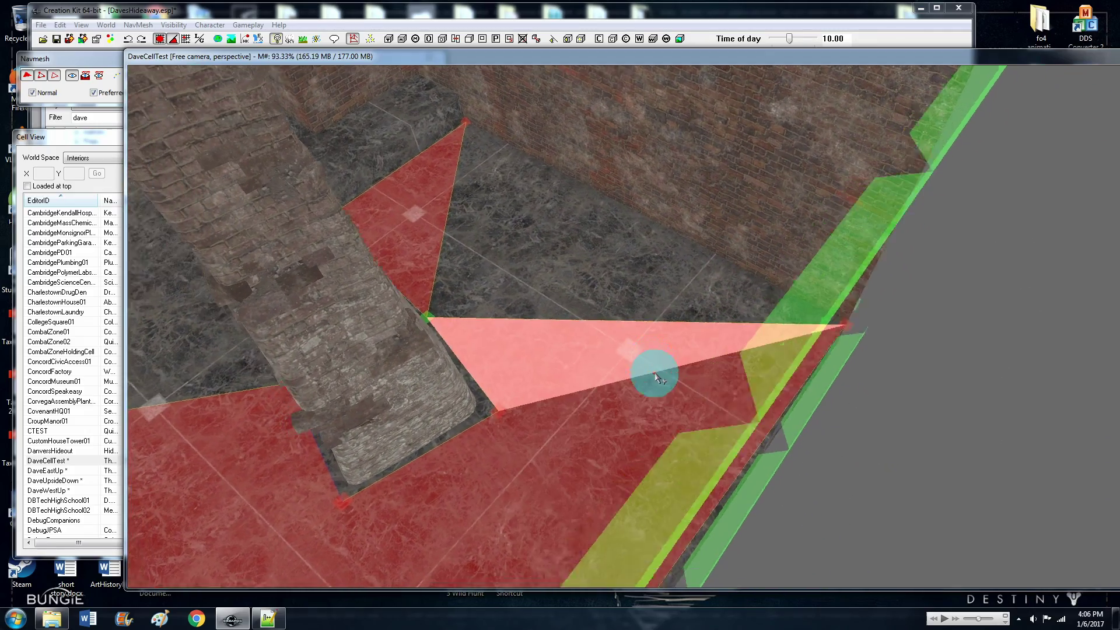
{"action": "key", "text": "shift"}
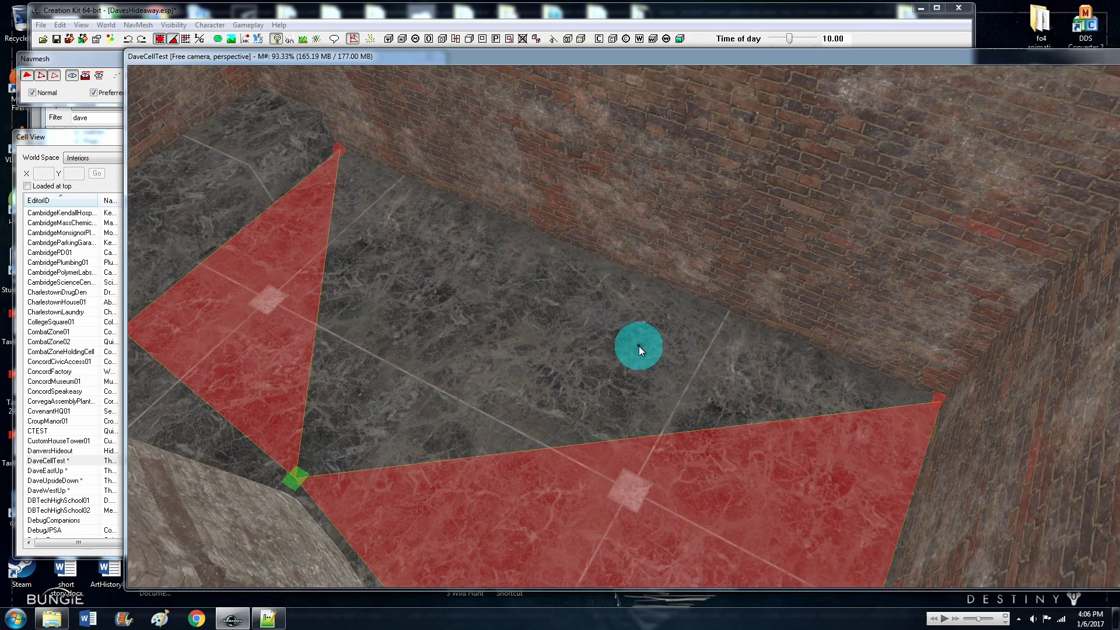
{"action": "middle_click_drag", "start_coordinate": [638, 345], "coordinate": [648, 355]}
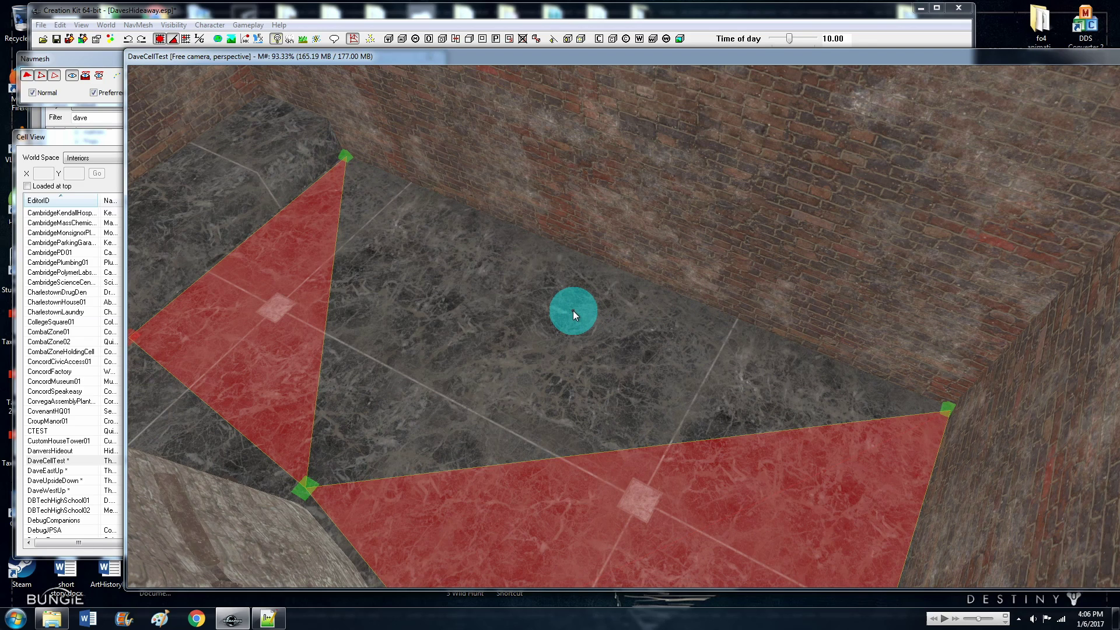
{"action": "key", "text": "a"}
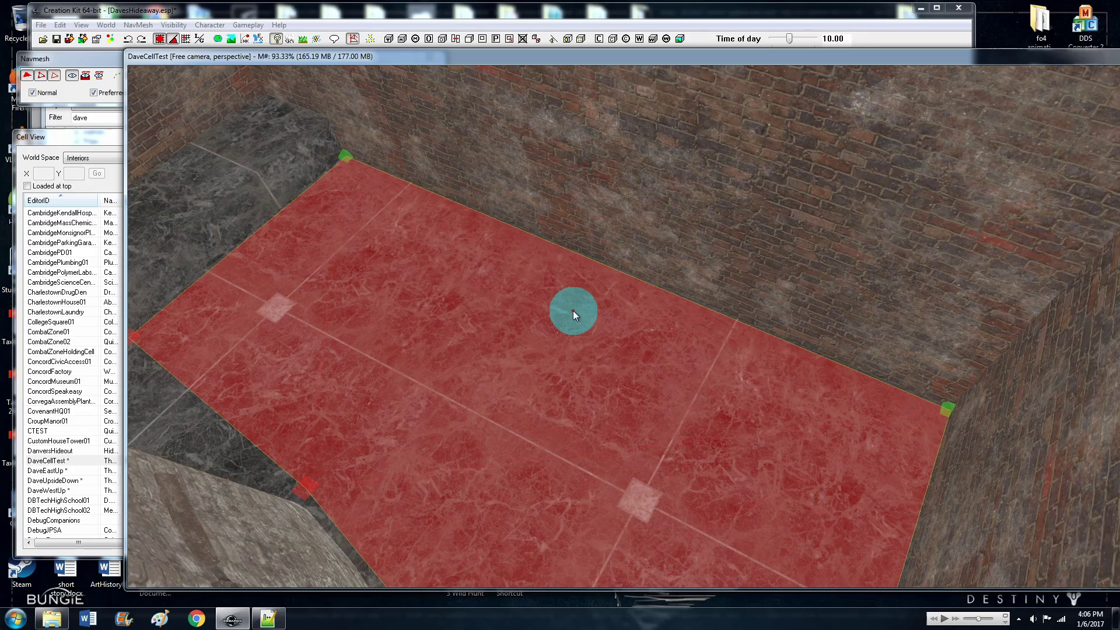